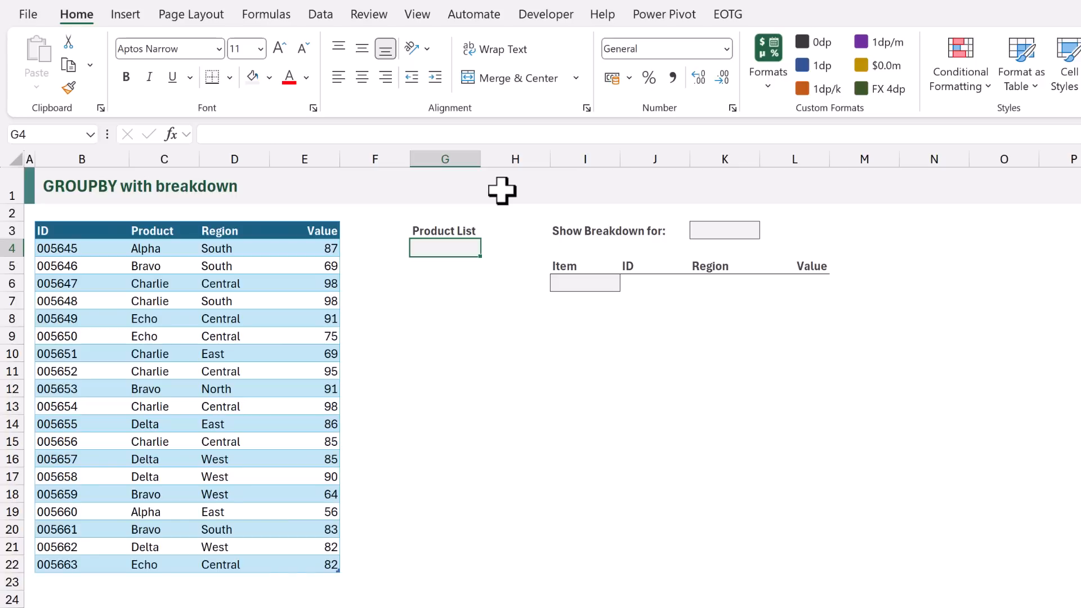
# Enter =VSTACK("All","None",SORT(UNIQUE(Data[Product]))) in G4 to build the product list
pyautogui.write('=')
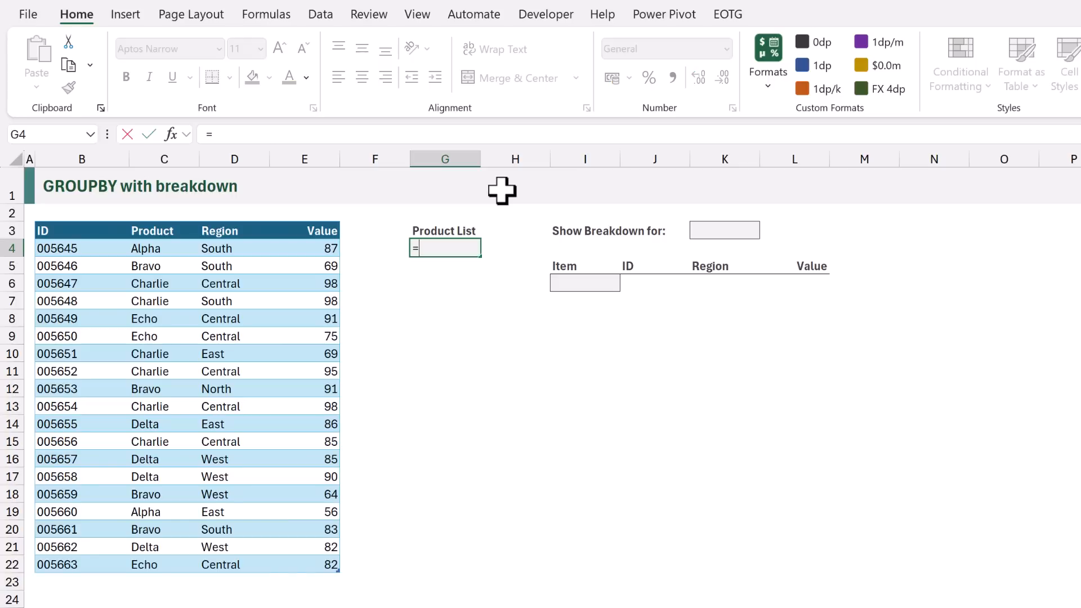
pyautogui.write('VSTACK(')
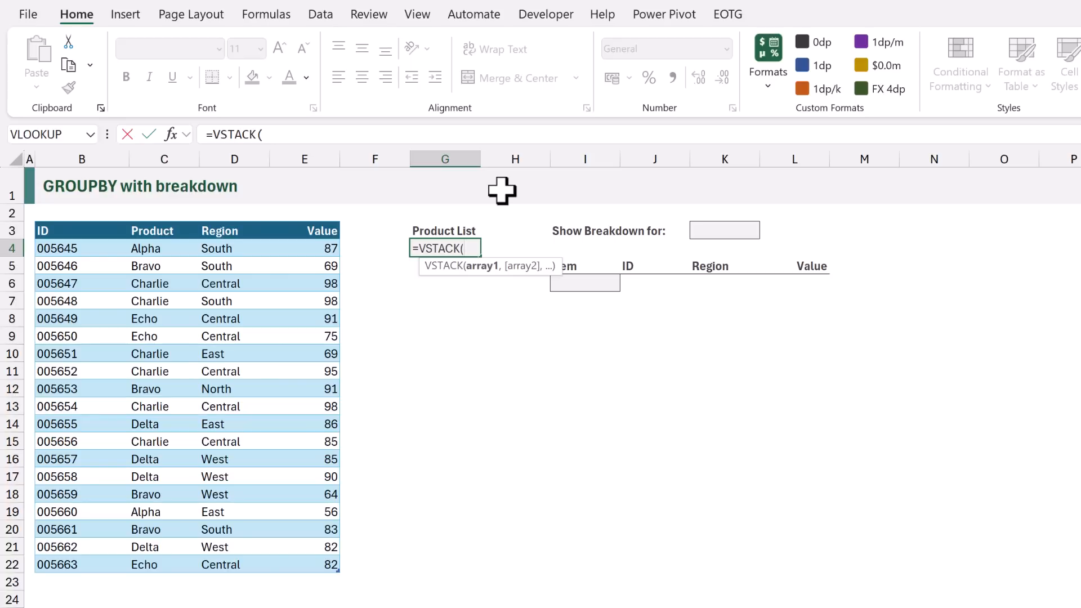
pyautogui.write('"All"')
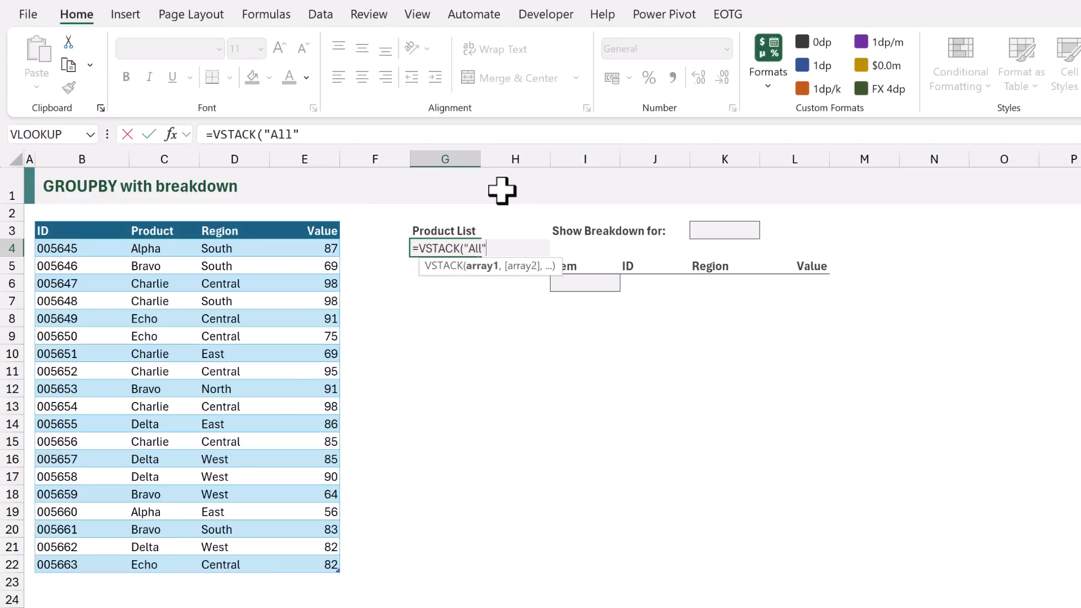
pyautogui.write(',')
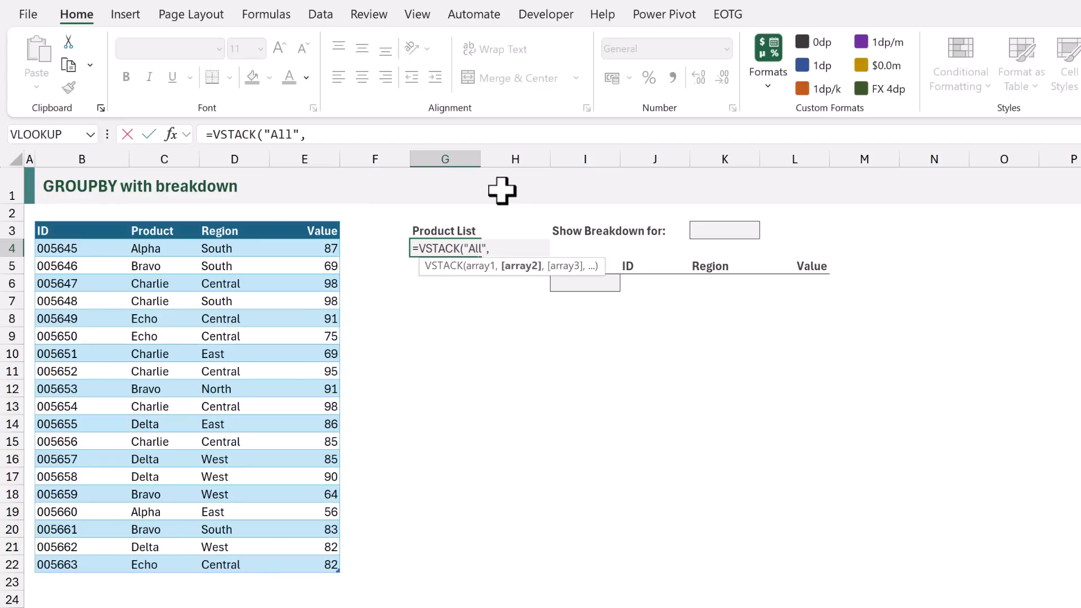
pyautogui.write('"None",')
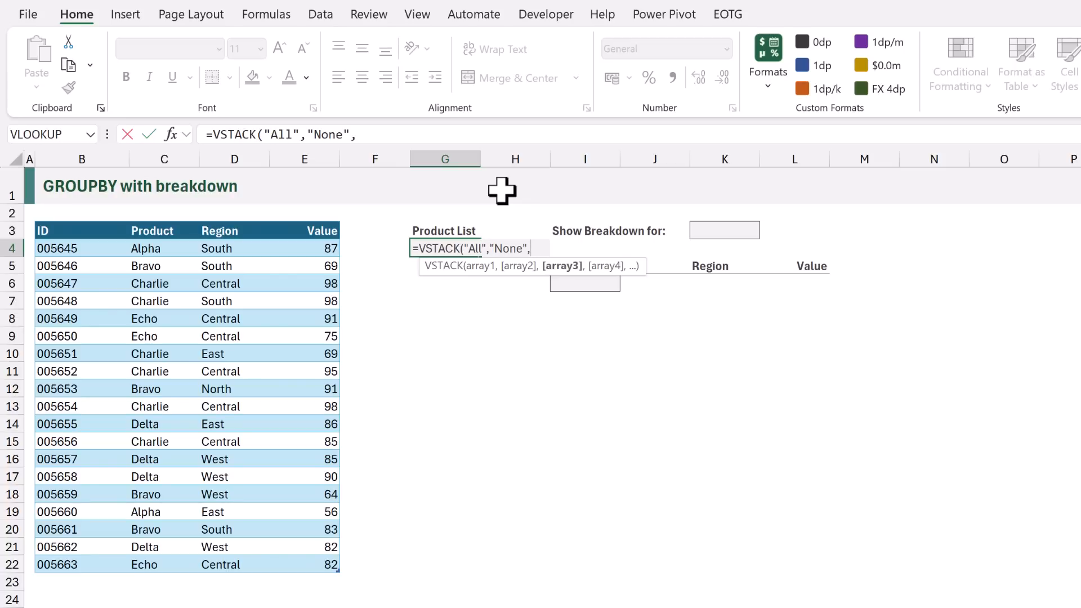
pyautogui.write('SOR')
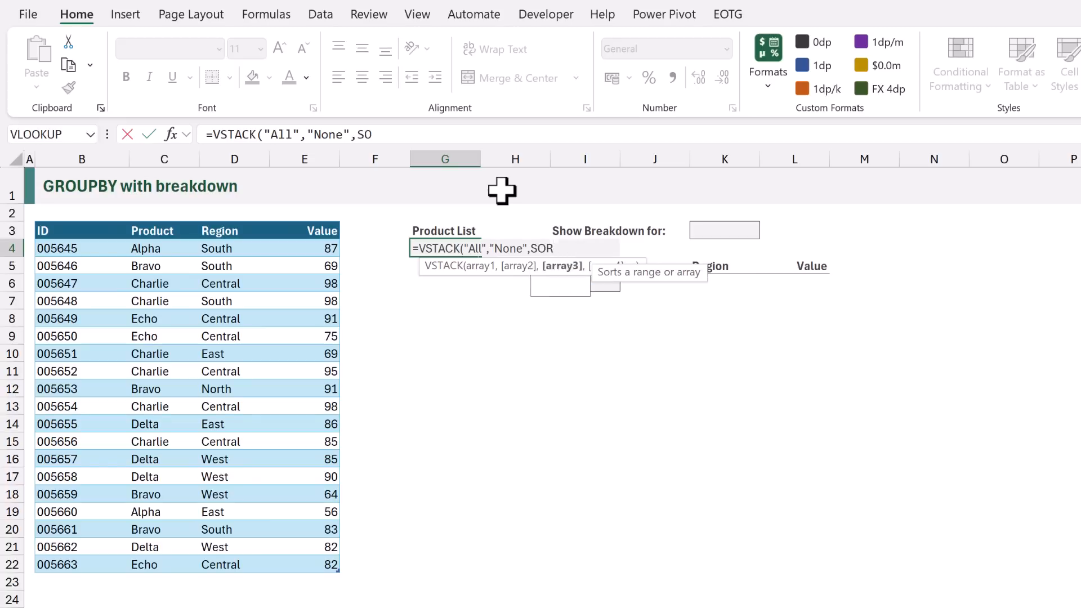
pyautogui.write('T(UNIQUE(')
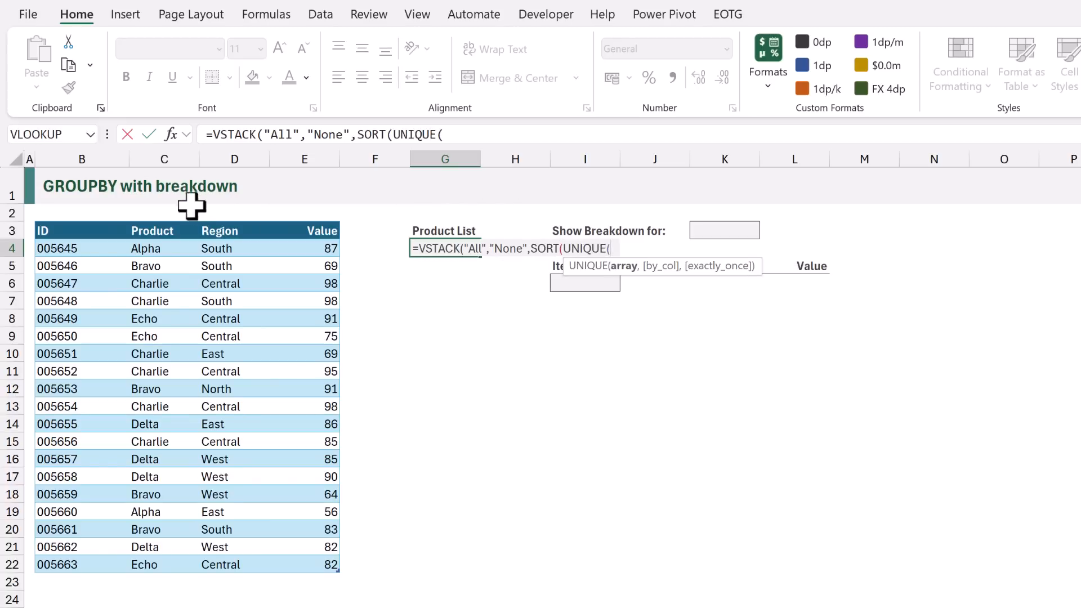
pyautogui.click(157, 221)
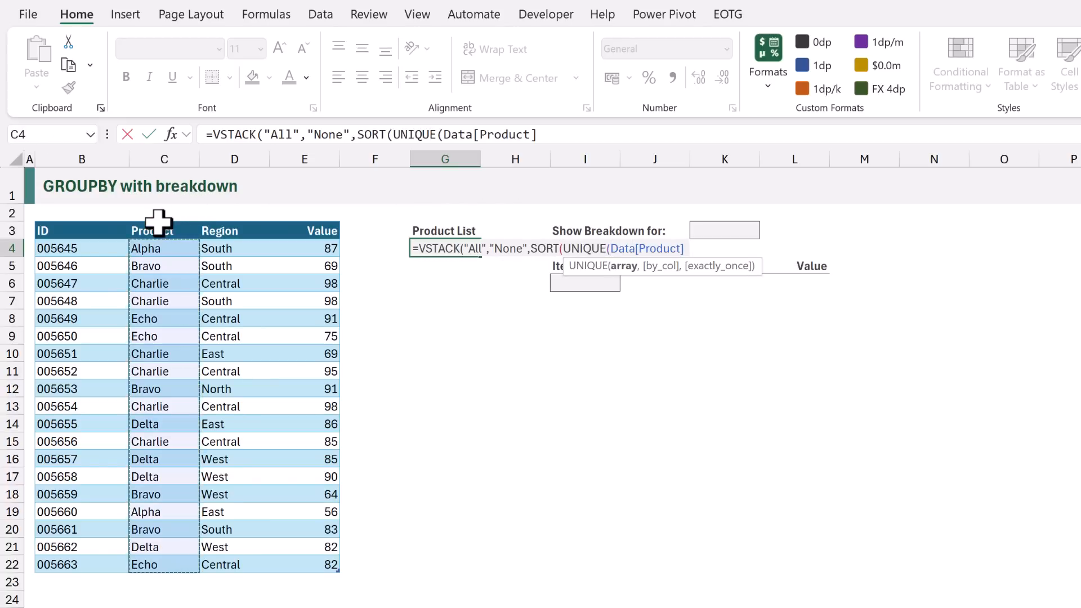
pyautogui.write(')))')
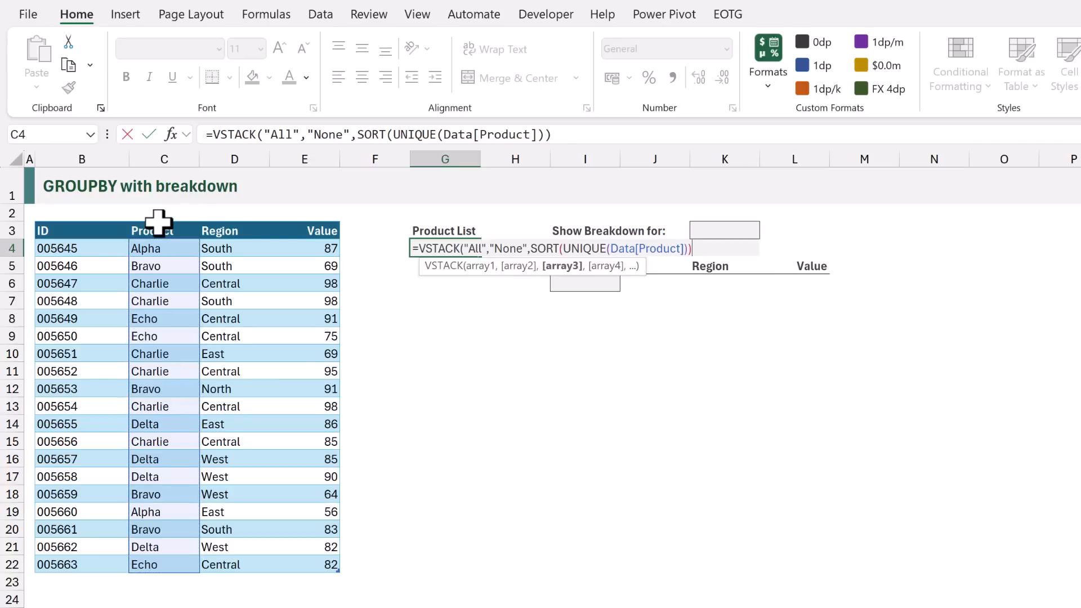
pyautogui.hotkey('ctrl', 'Return')
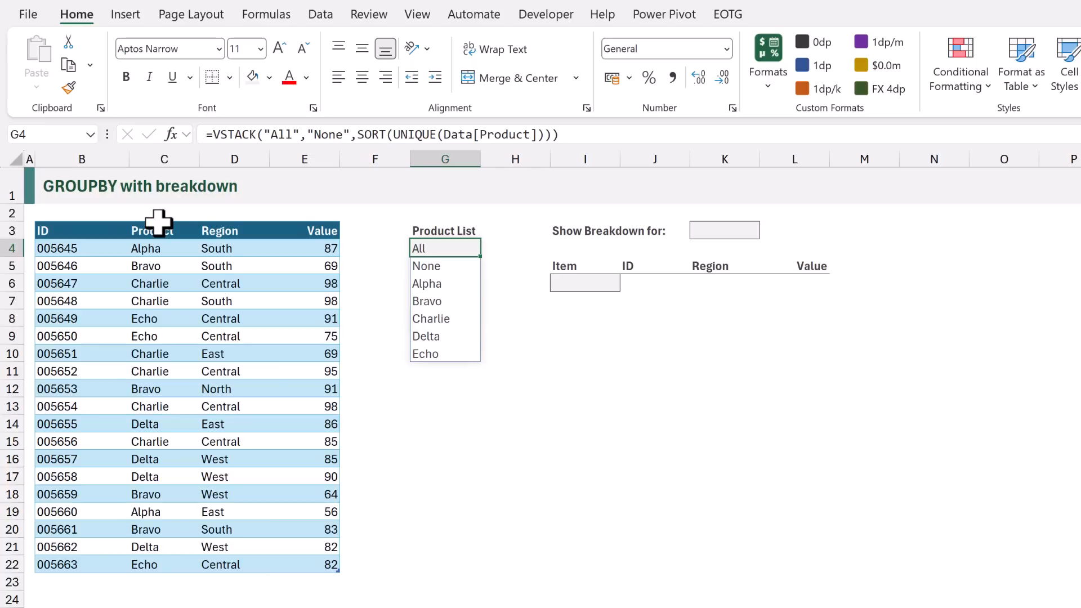
# Add List data validation to K3 with the spilled product list =$G$4# as its source
pyautogui.click(713, 228)
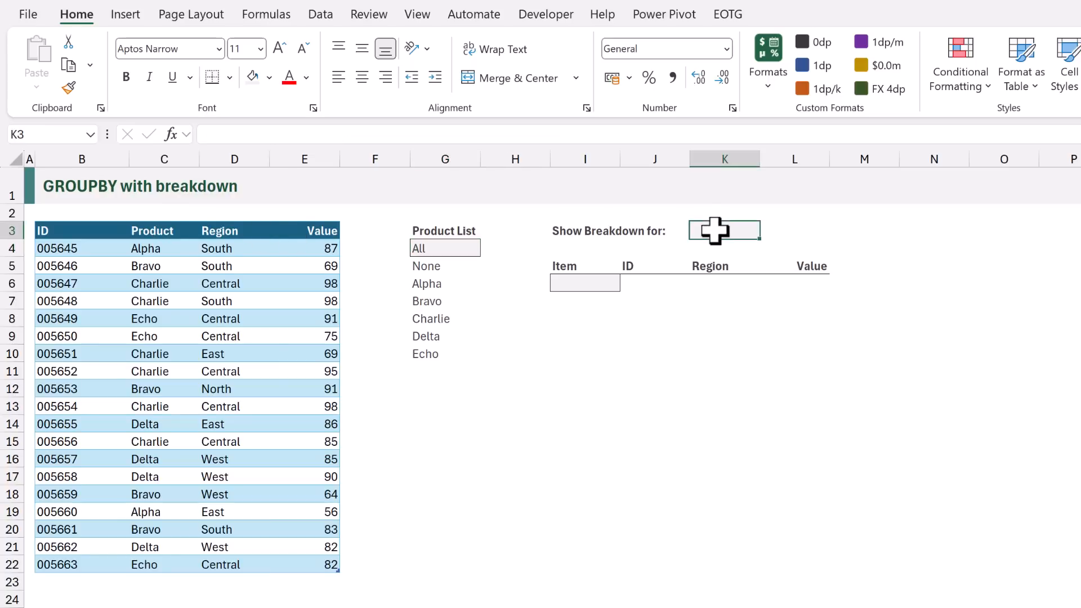
pyautogui.click(313, 20)
pyautogui.click(970, 56)
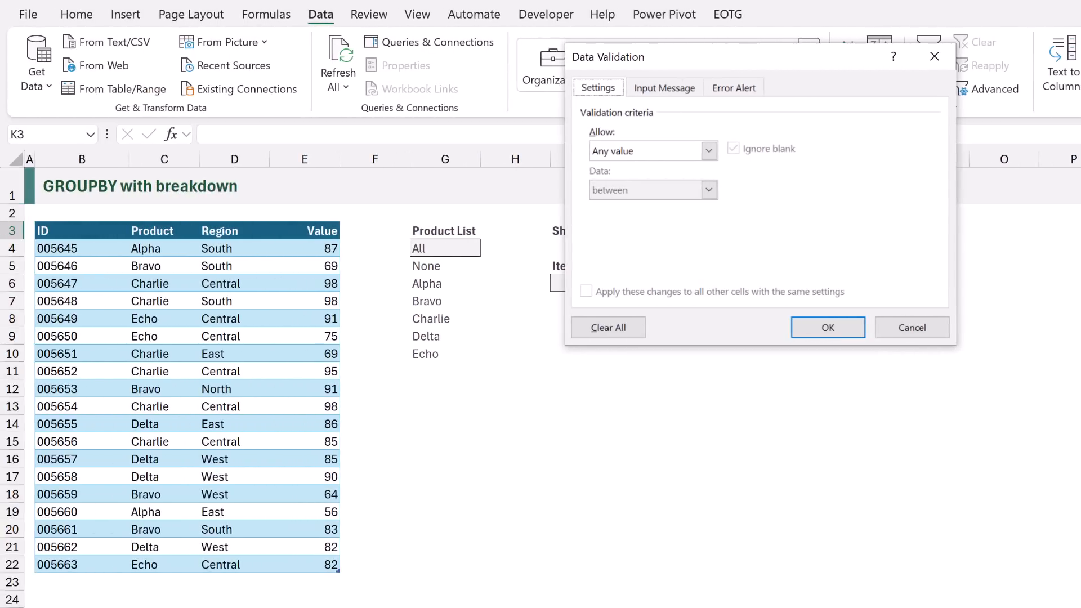
pyautogui.click(709, 150)
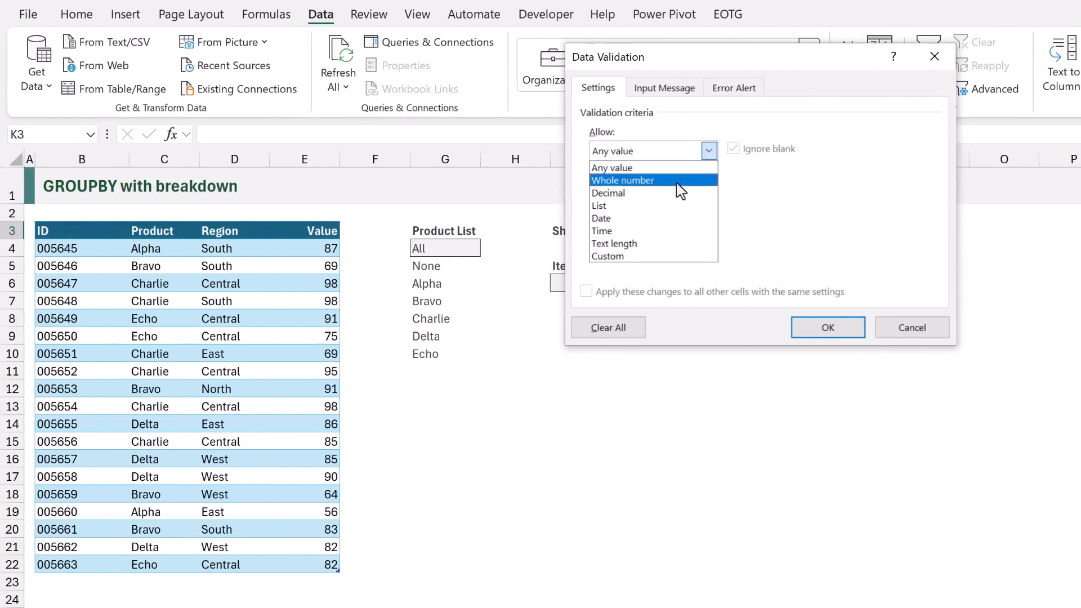
pyautogui.click(704, 206)
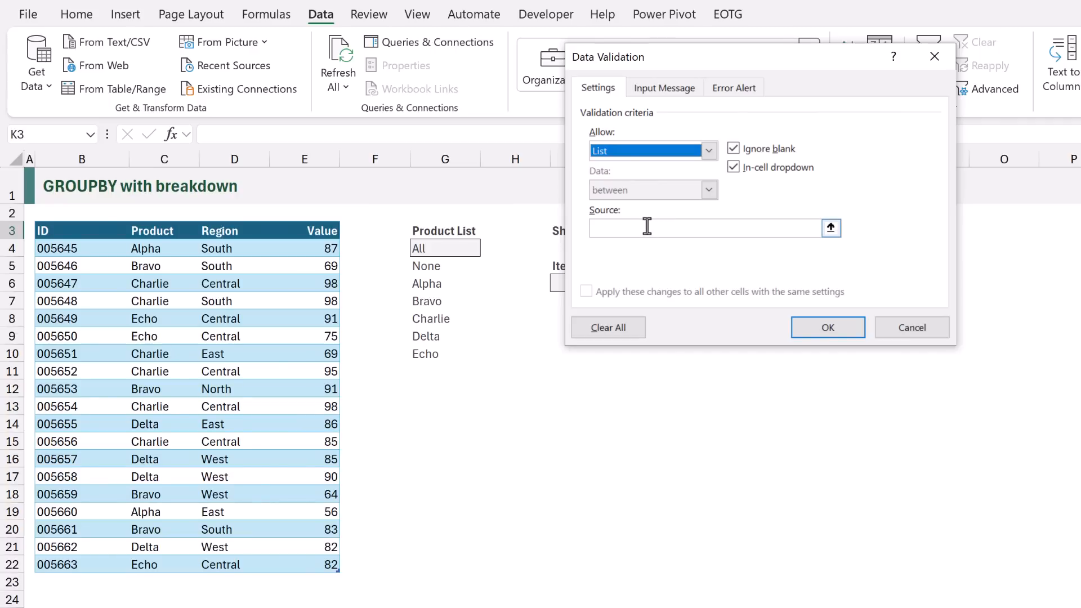
pyautogui.click(647, 226)
pyautogui.write('=')
pyautogui.click(470, 251)
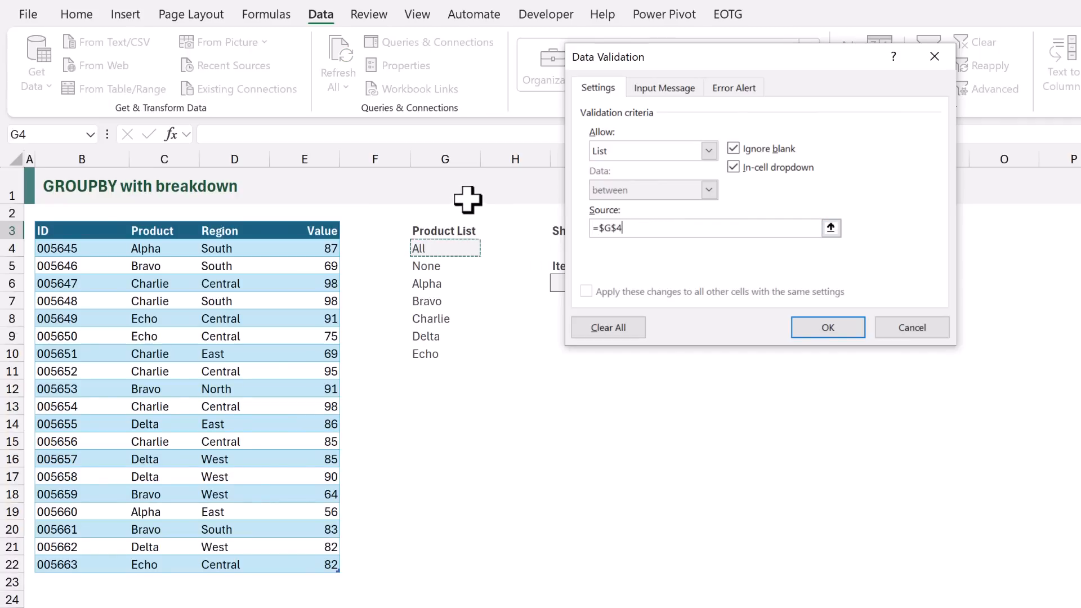
pyautogui.write('#')
pyautogui.click(827, 327)
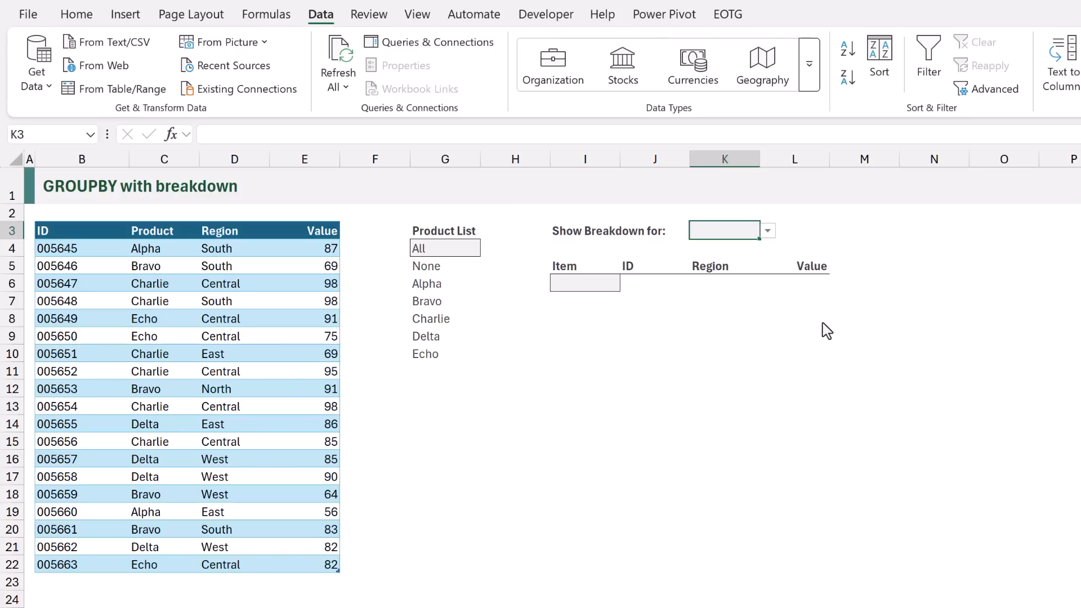
# Try All and None in the K3 drop-down, and settle on Bravo as the product to break down
pyautogui.click(767, 231)
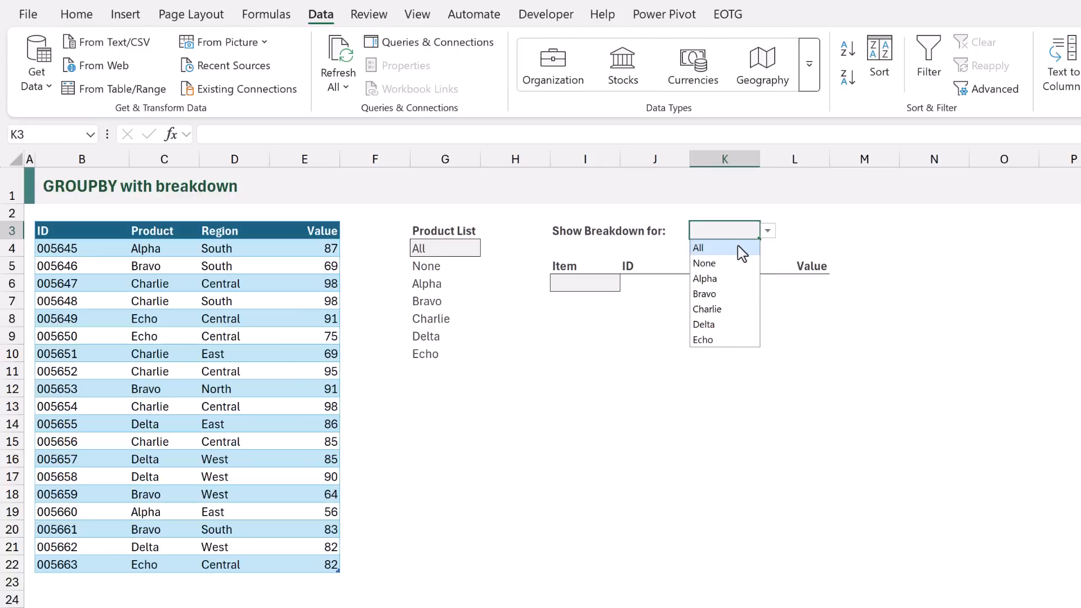
pyautogui.click(737, 246)
pyautogui.click(767, 232)
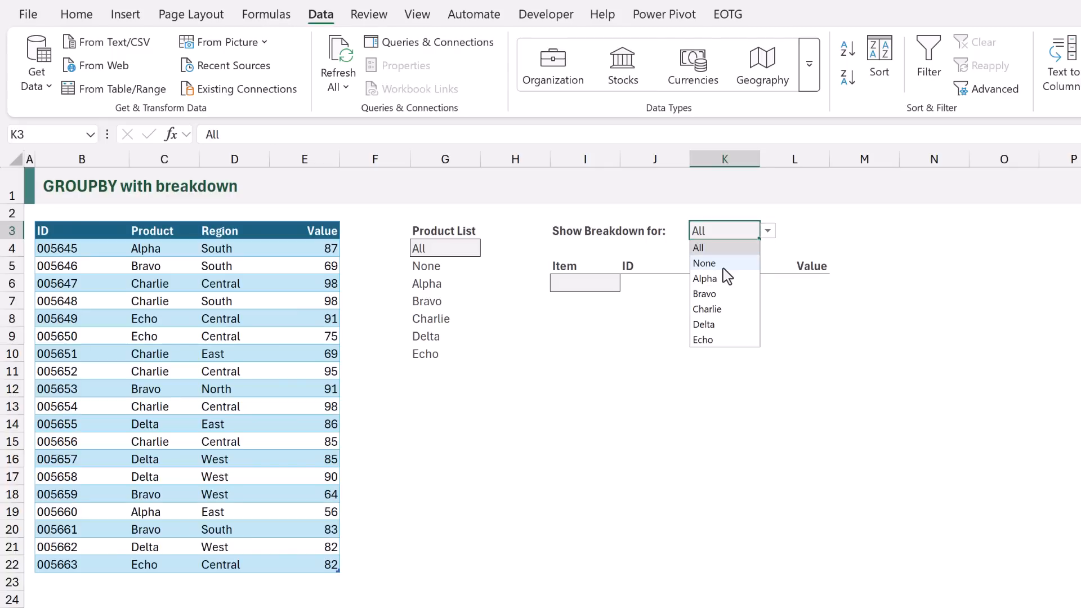
pyautogui.click(755, 263)
pyautogui.click(768, 231)
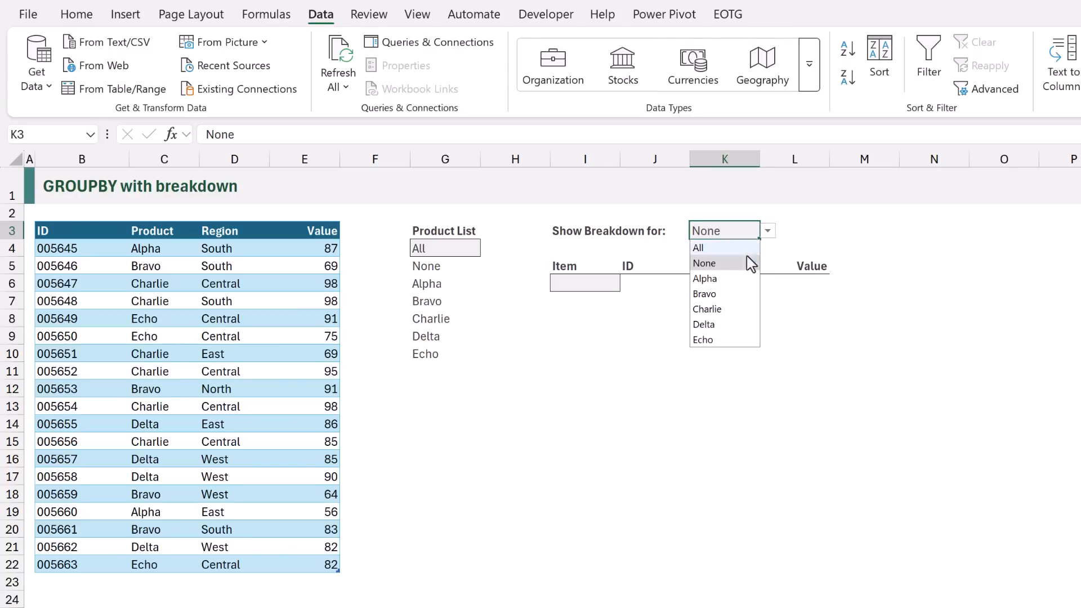
pyautogui.click(731, 297)
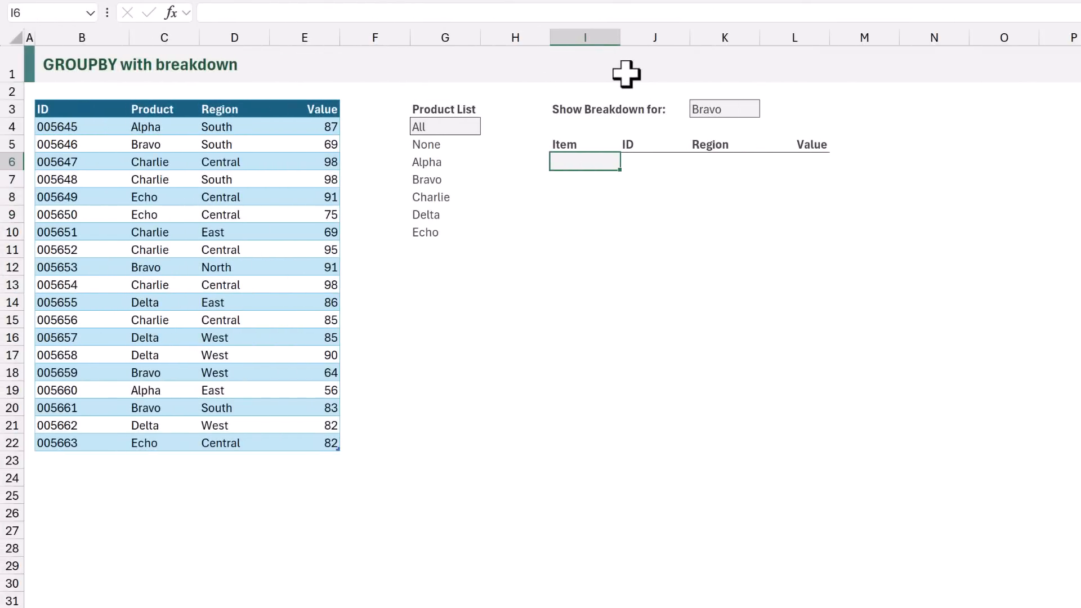
# Begin an IF formula in I6 with the logical test (Data[Product]=K3)+(K3="All")
pyautogui.write('=IF(')
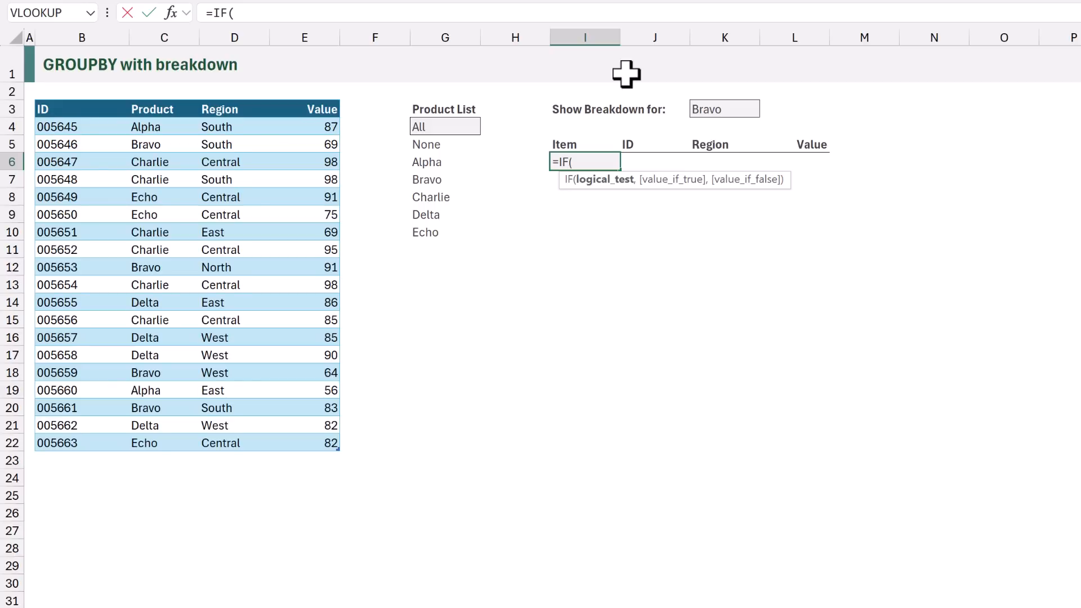
pyautogui.write('(')
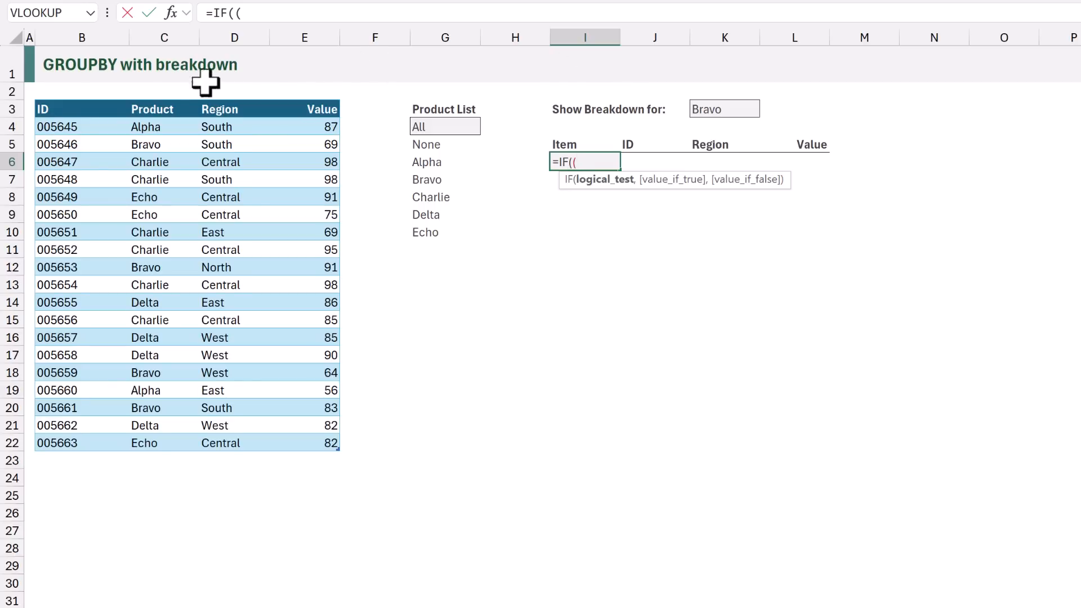
pyautogui.click(166, 95)
pyautogui.write('=')
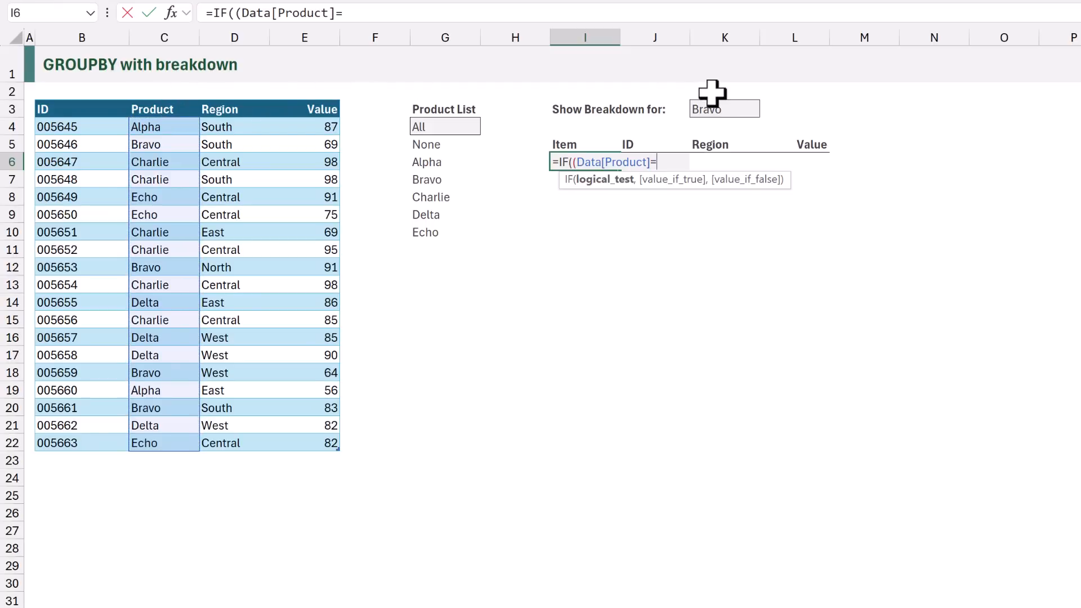
pyautogui.click(728, 107)
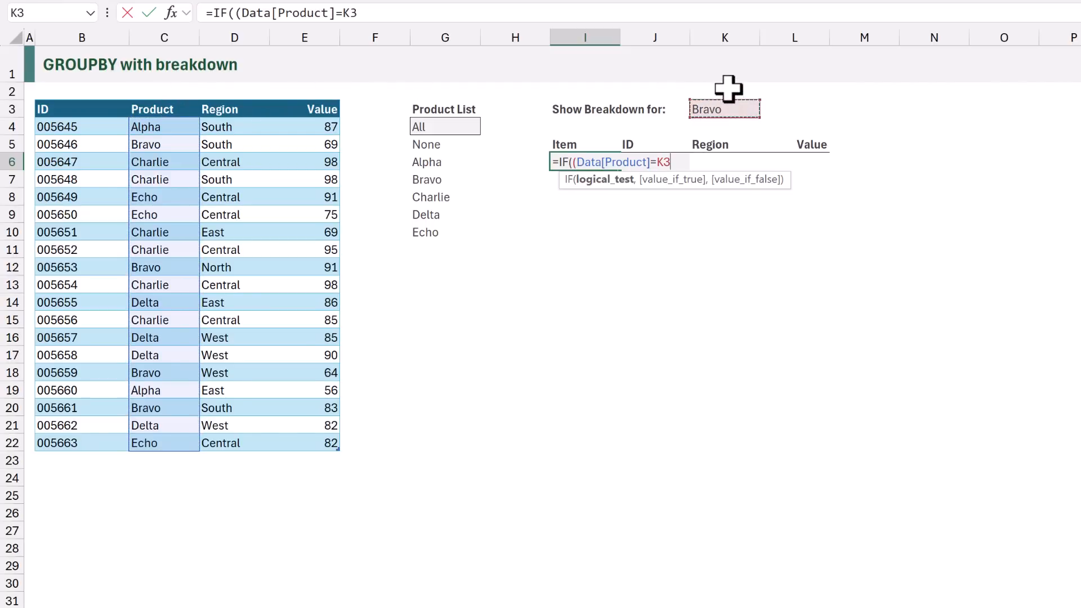
pyautogui.write(')')
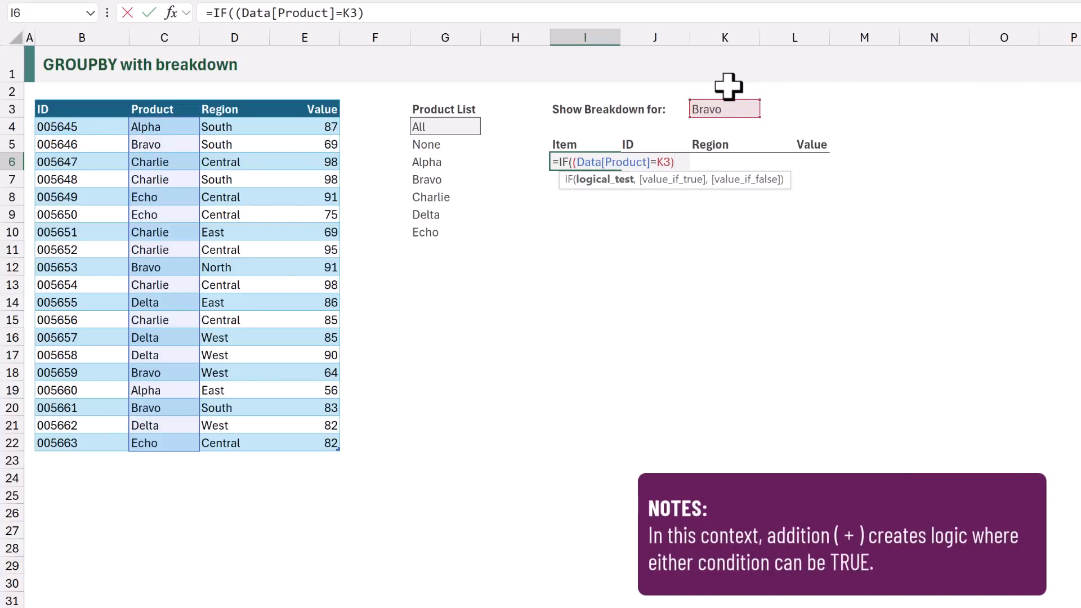
pyautogui.write('+(')
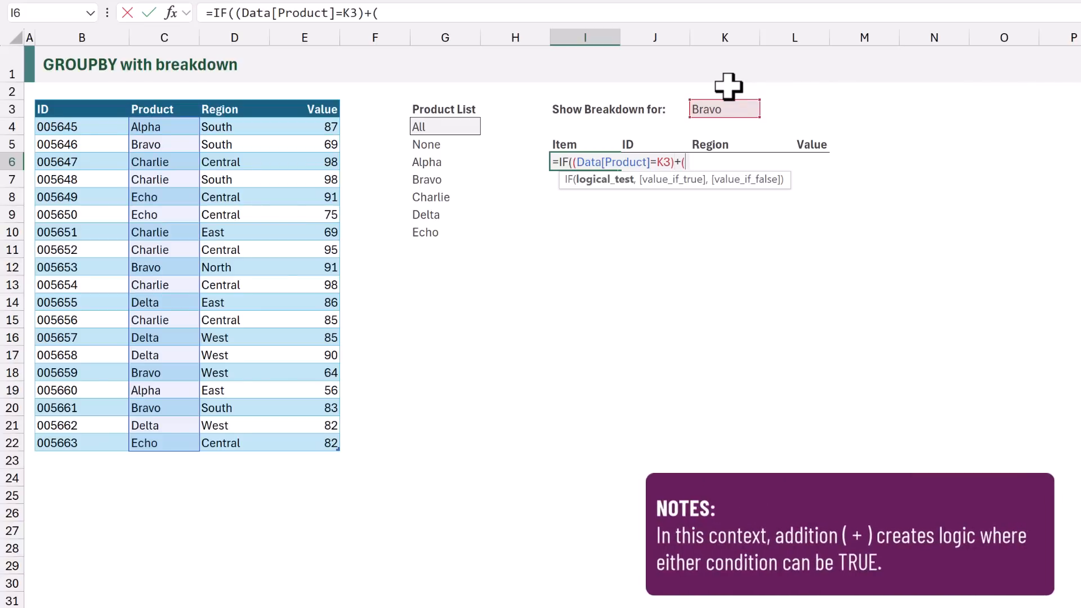
pyautogui.click(729, 109)
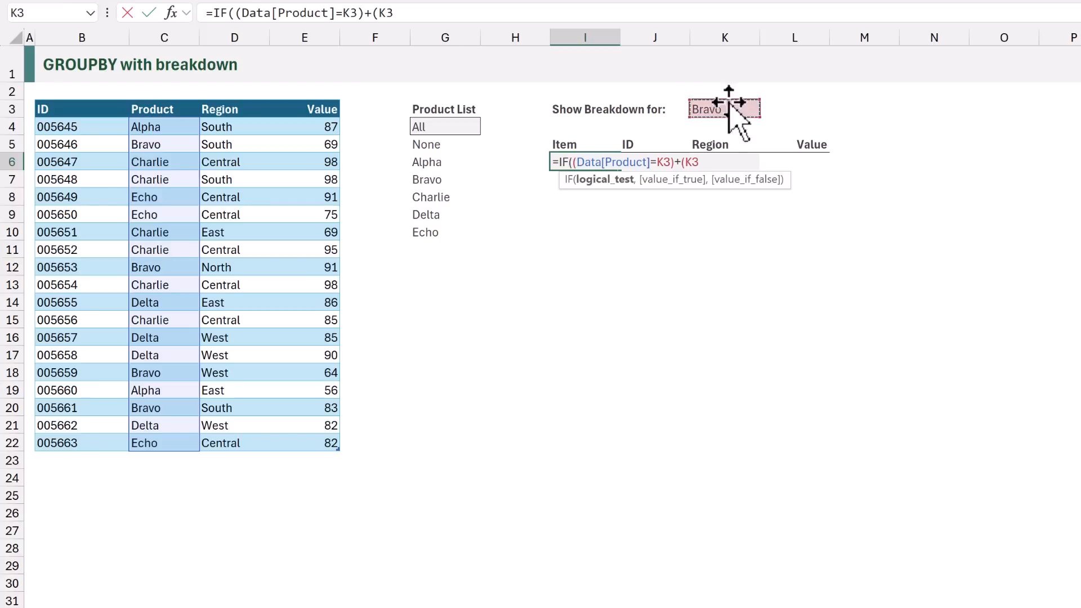
pyautogui.write('="A')
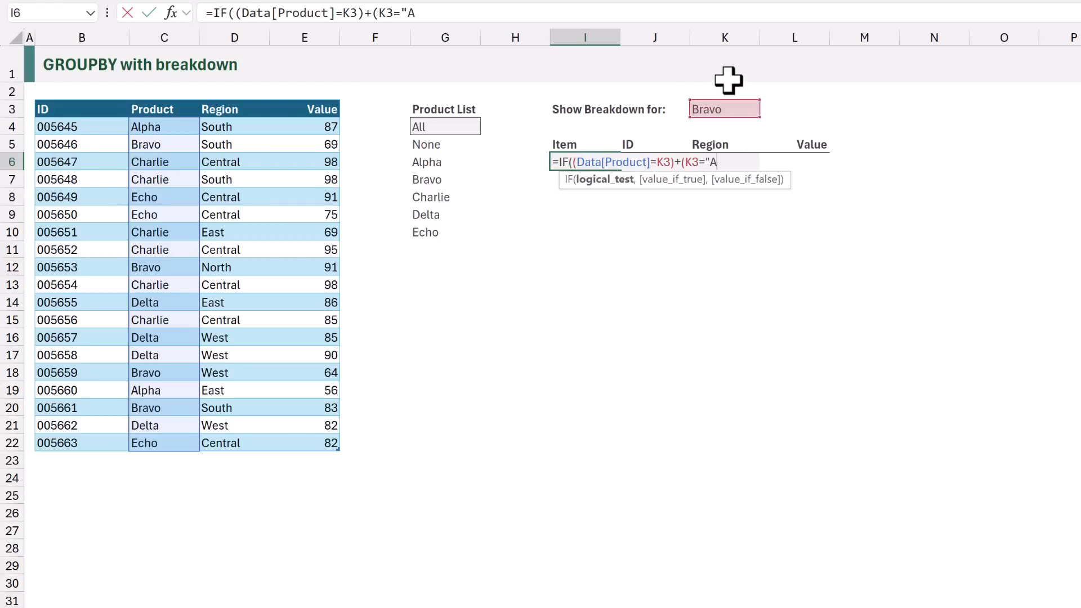
pyautogui.write('ll"),HSTACK(')
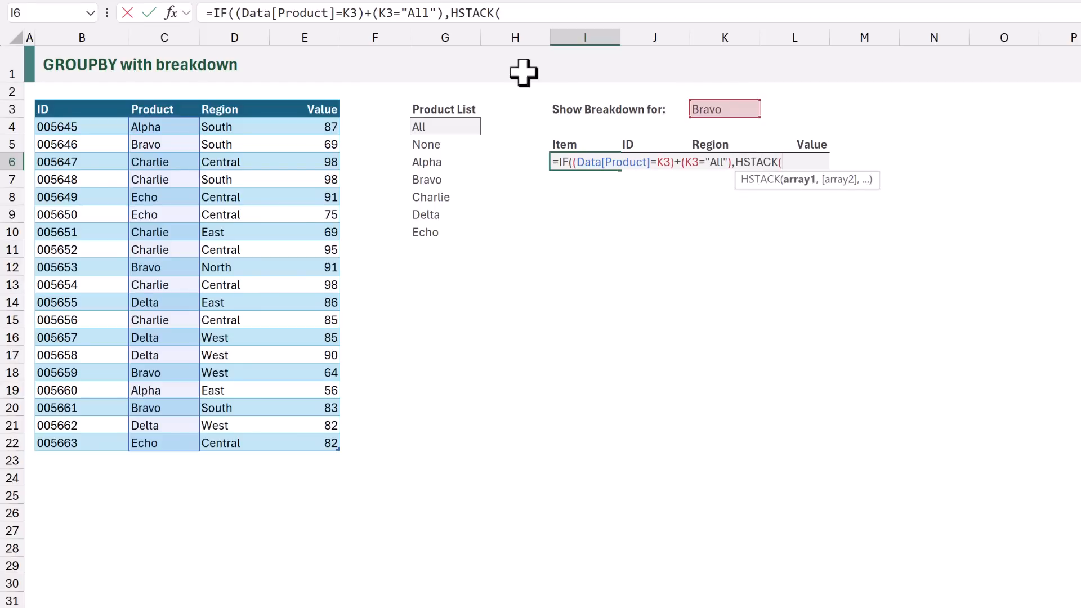
# Add HSTACK(Data[ID],Data[Region]) as the value-if-true argument of the IF formula in I6
pyautogui.click(89, 100)
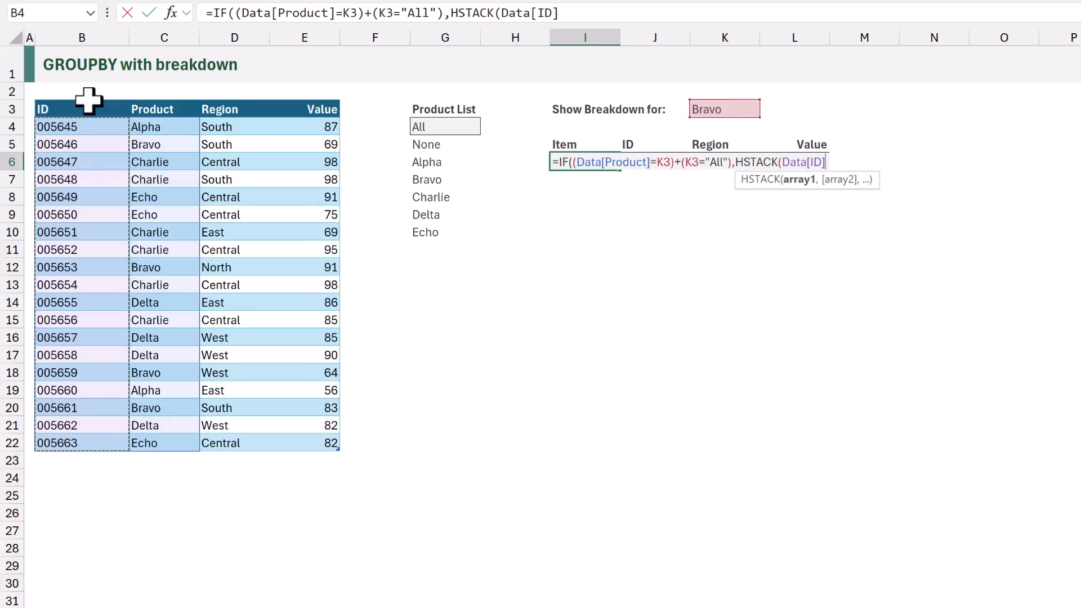
pyautogui.write(',')
pyautogui.click(237, 101)
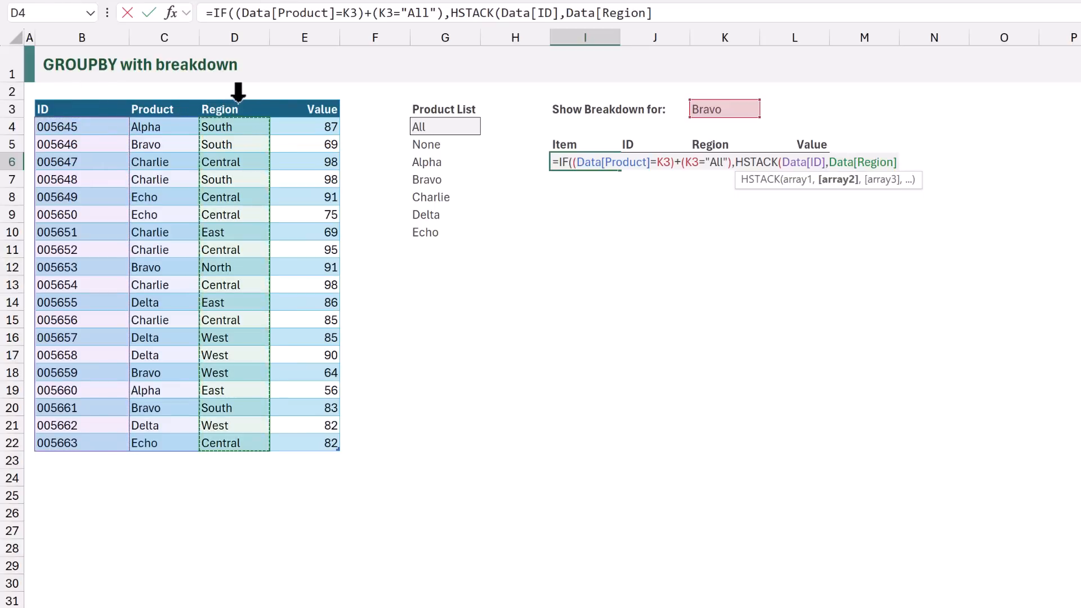
pyautogui.write('),')
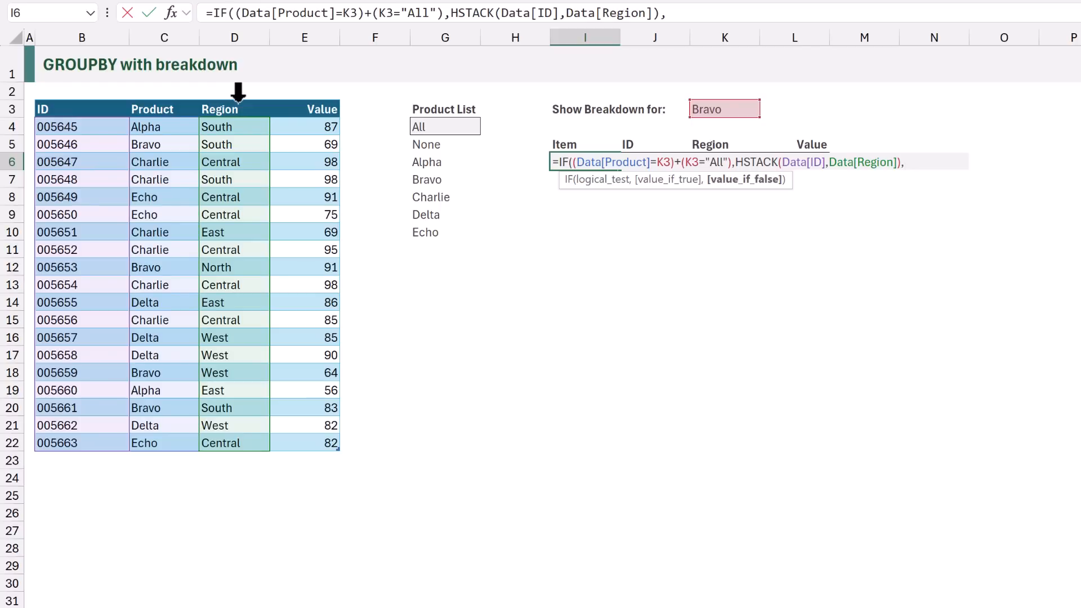
# Add the array {"[Remove]","[Remove]"} as the value-if-false argument and close the IF function in I6
pyautogui.write('{"[Remove]"')
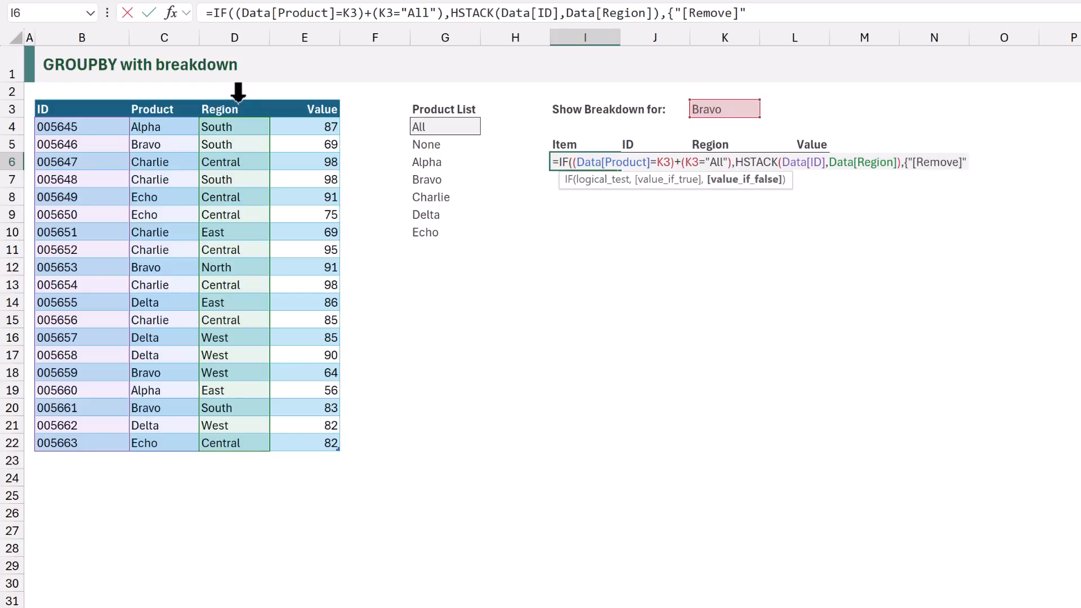
pyautogui.write(',"[Re')
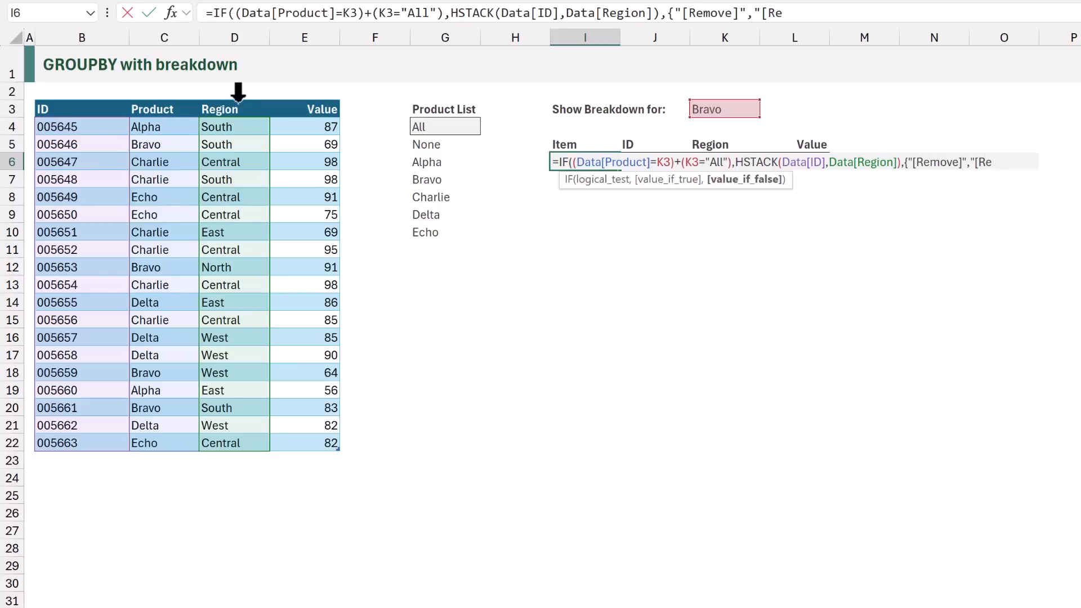
pyautogui.write('move]"}')
pyautogui.write(')')
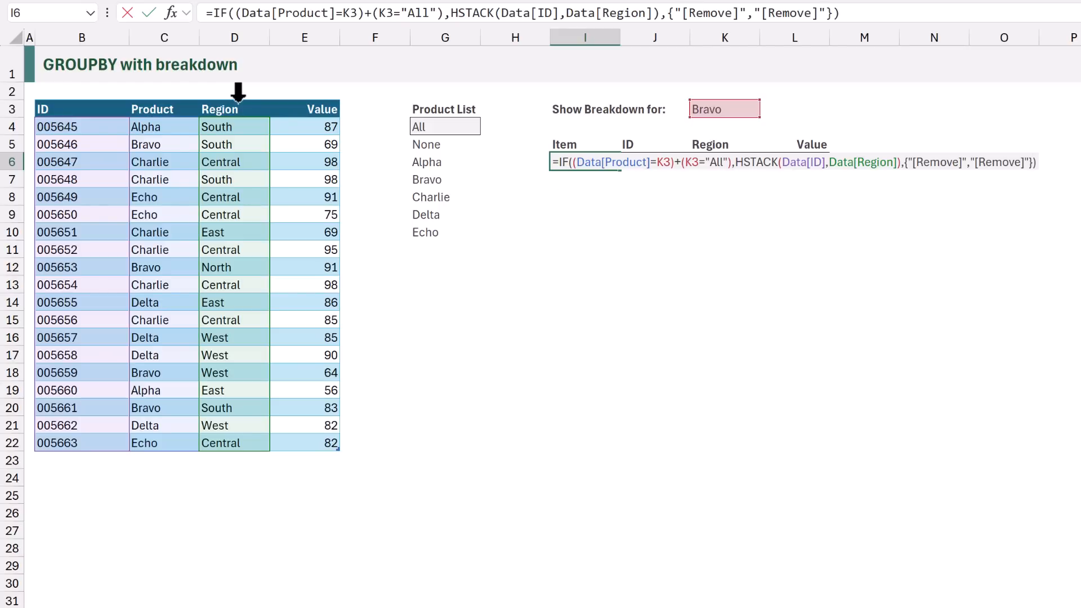
# Commit the IF formula in I6, and wrap it in a LET function that names it displayFields on its own line
pyautogui.hotkey('ctrl', 'Return')
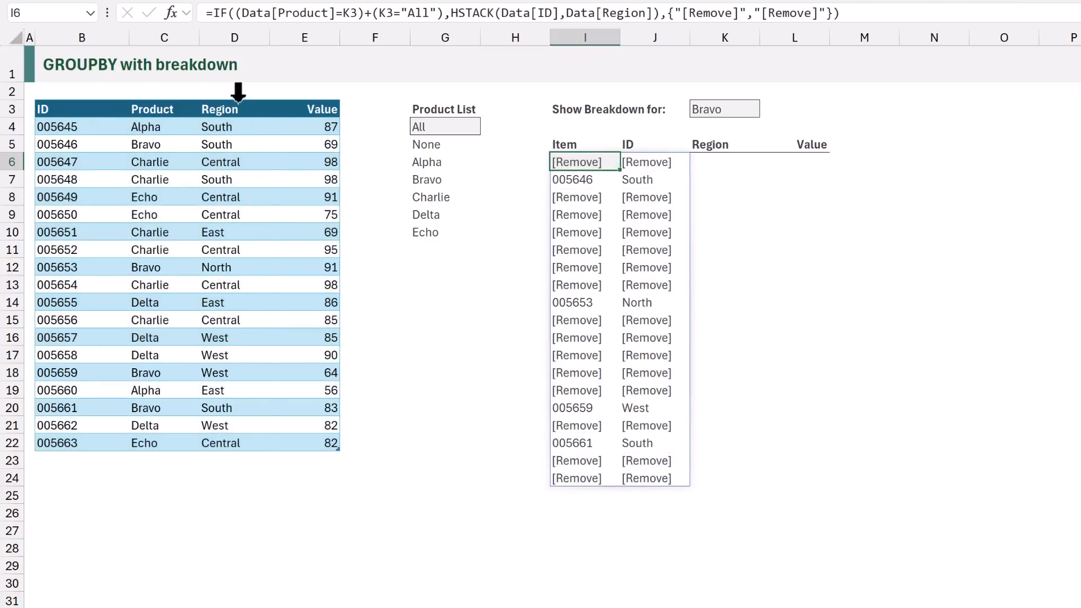
pyautogui.press('F2')
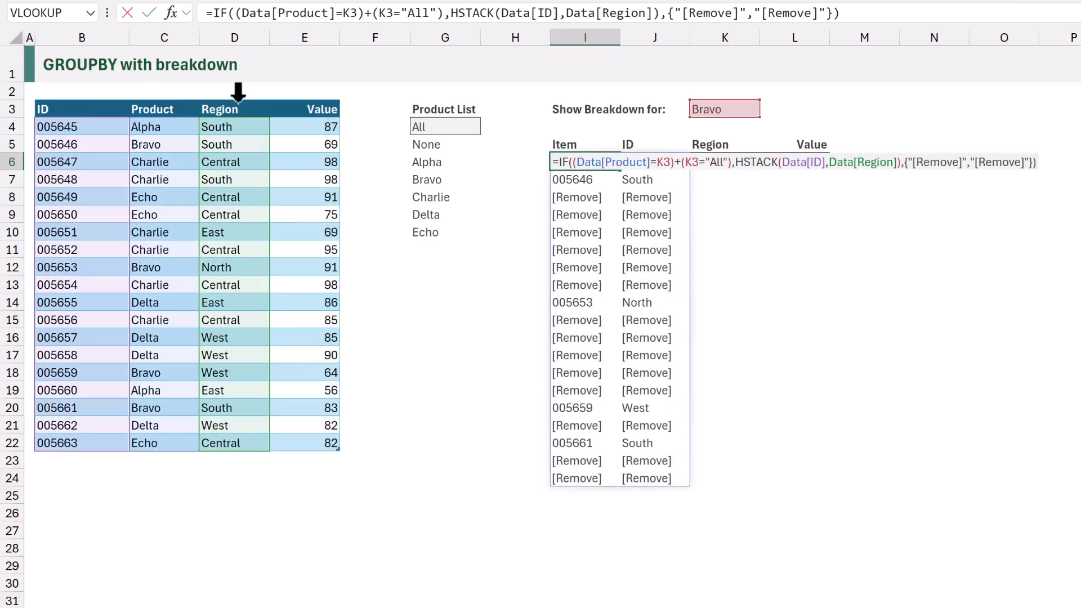
pyautogui.click(556, 163)
pyautogui.write('LET(')
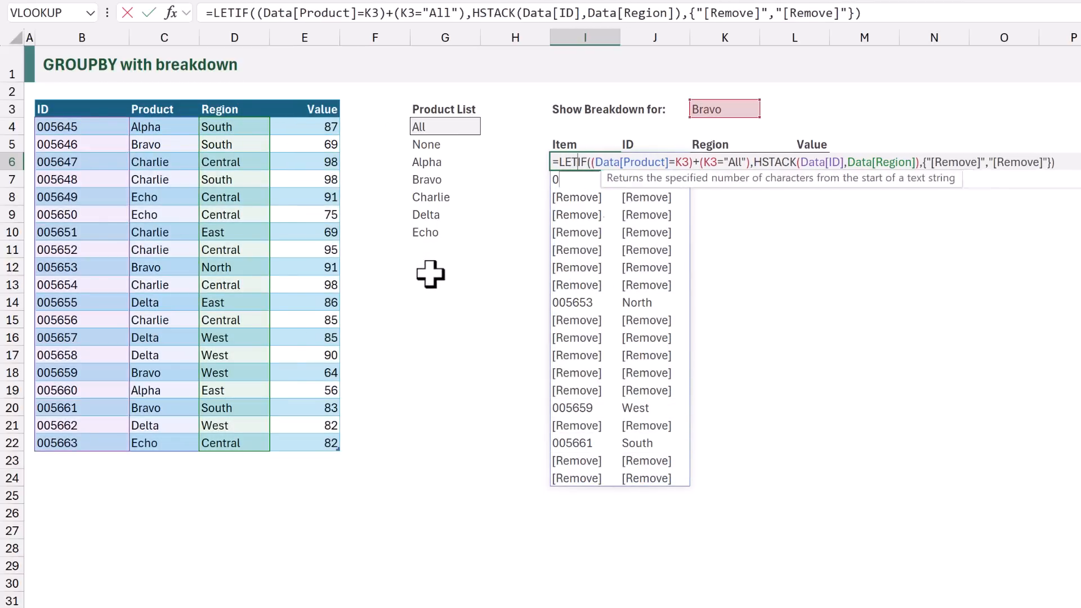
pyautogui.hotkey('alt', 'Return')
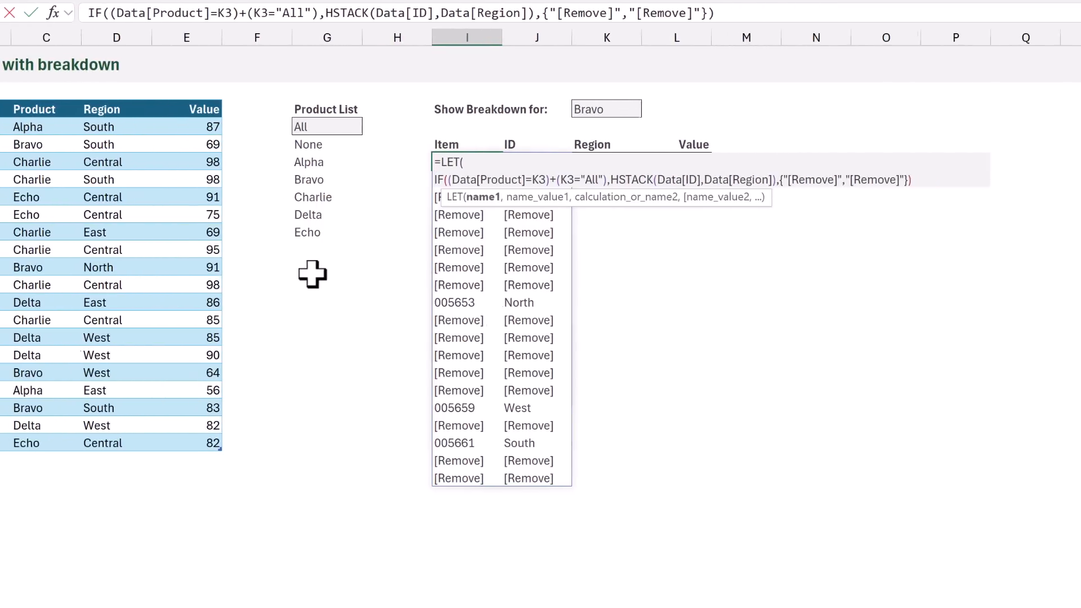
pyautogui.write('displayFields,')
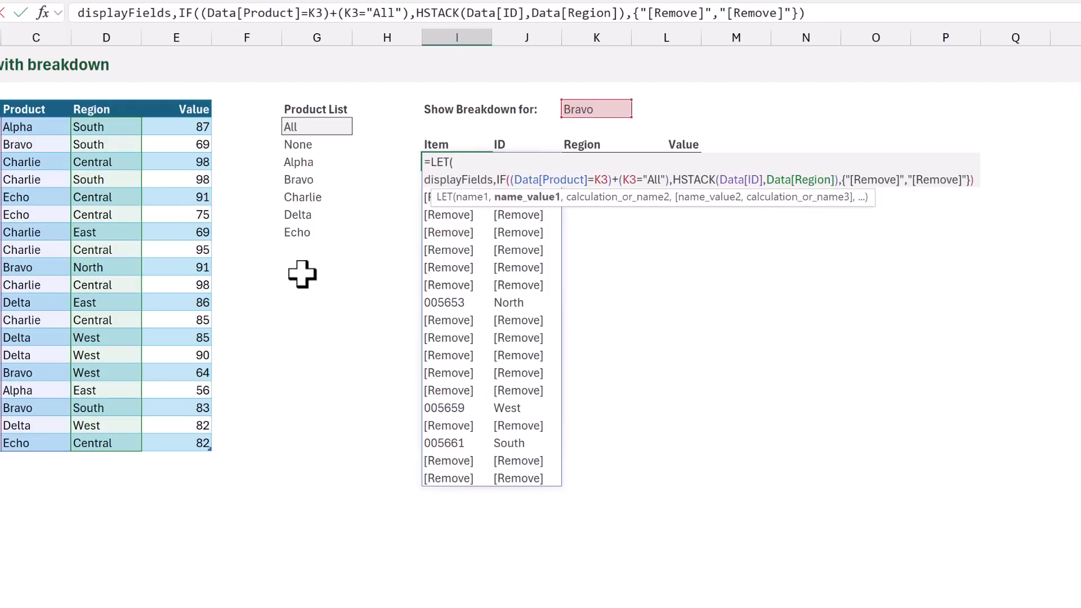
pyautogui.click(977, 180)
pyautogui.write(',')
pyautogui.hotkey('alt', 'Return')
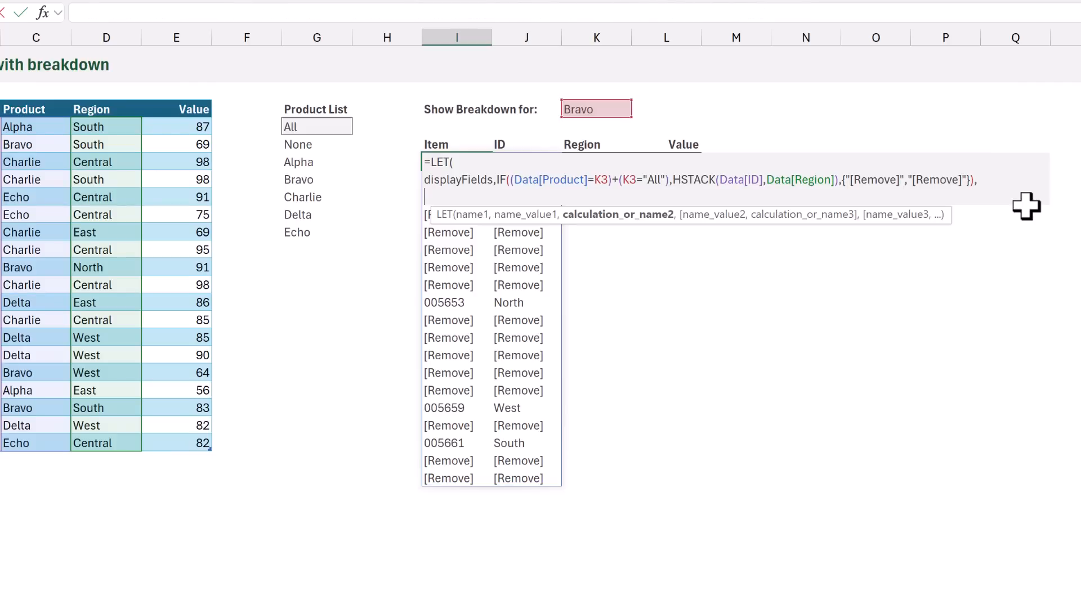
# Define the LET variable rowFields in I6 as HSTACK(Data[Product],displayFields)
pyautogui.write('rowFields,HSTACK(')
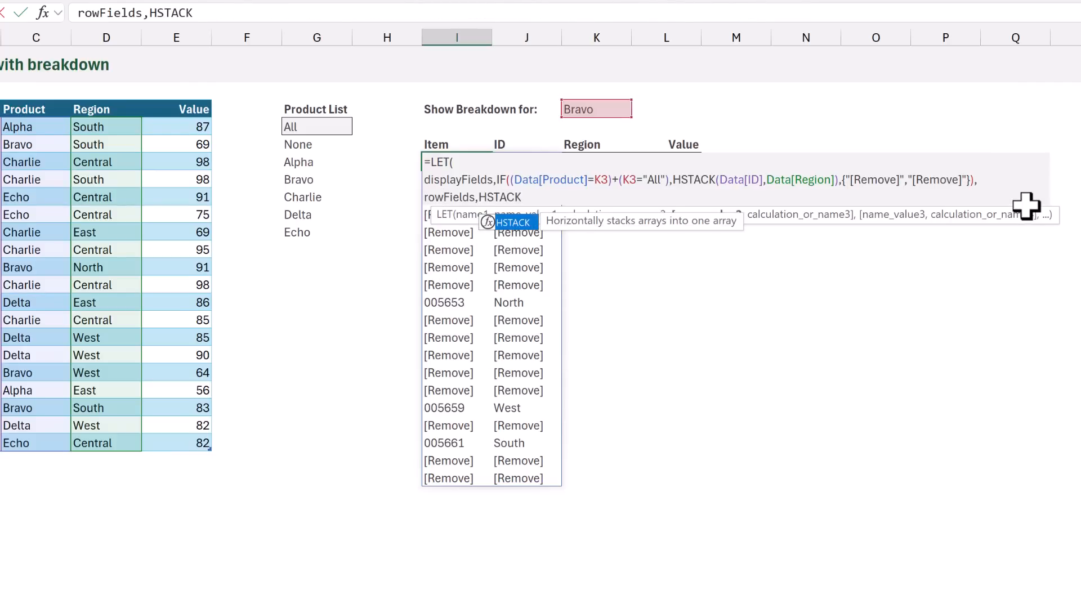
pyautogui.click(45, 90)
pyautogui.write(',d')
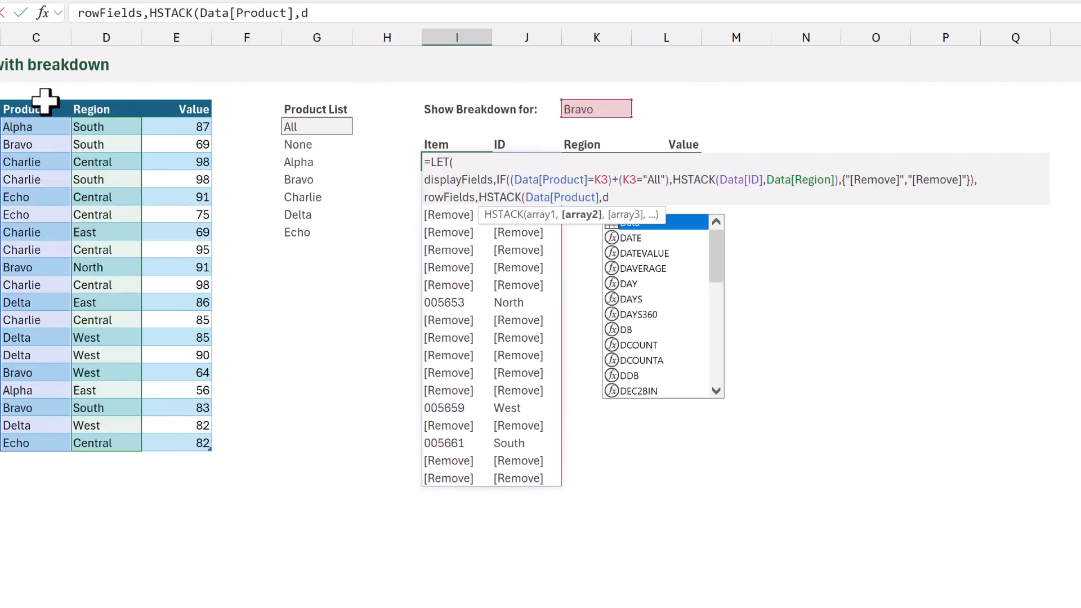
pyautogui.write('isplayFields),')
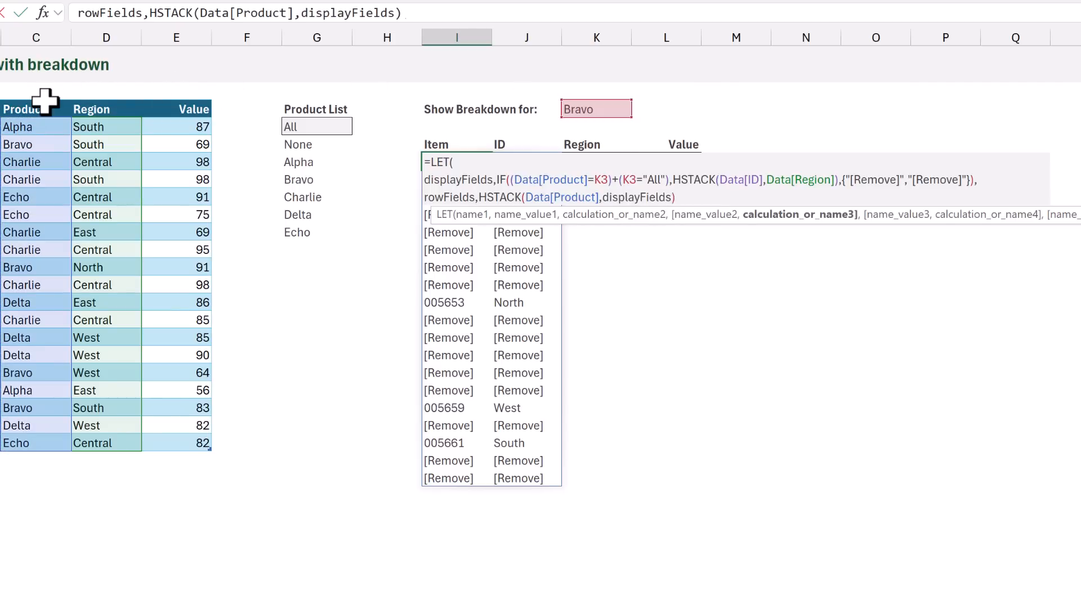
pyautogui.hotkey('alt', 'Return')
# Begin the LET variable calc in I6 as a GROUPBY with rowFields as row fields and Data[Value] as values
pyautogui.write('calc,')
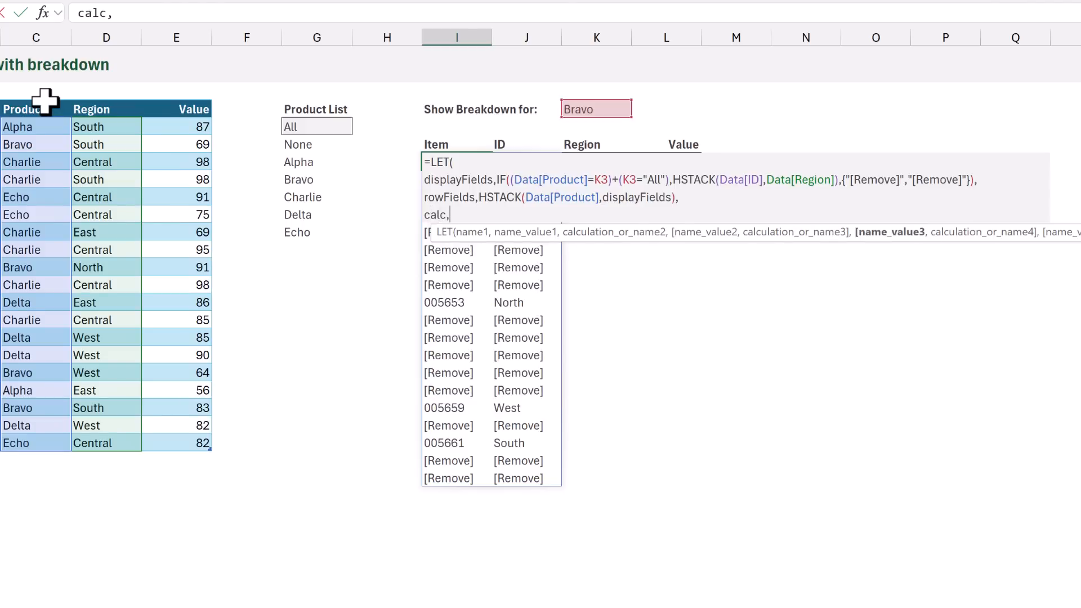
pyautogui.write('GROUP')
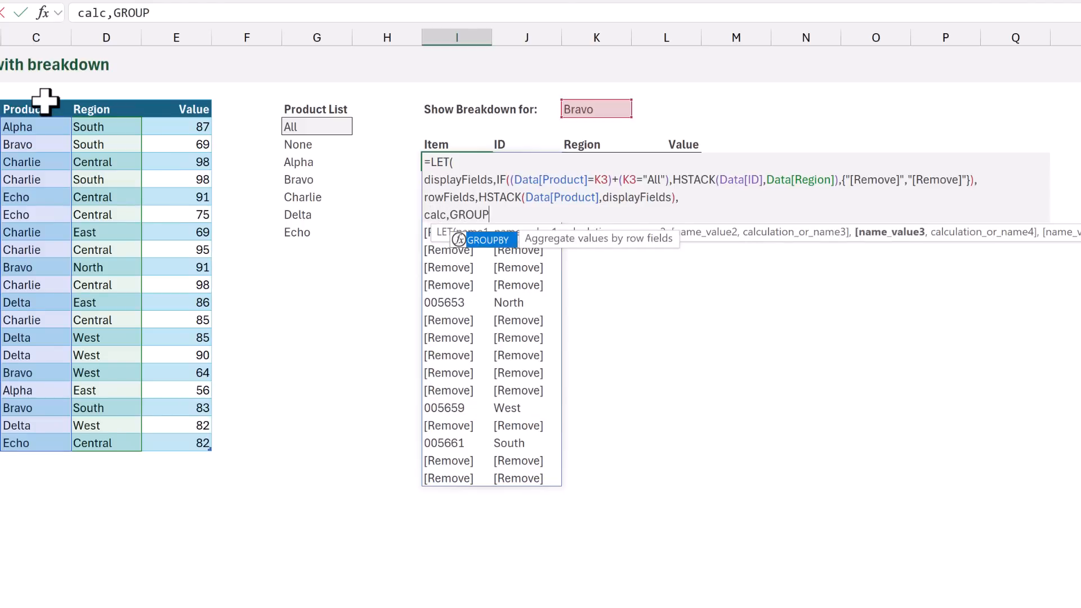
pyautogui.write('BY(')
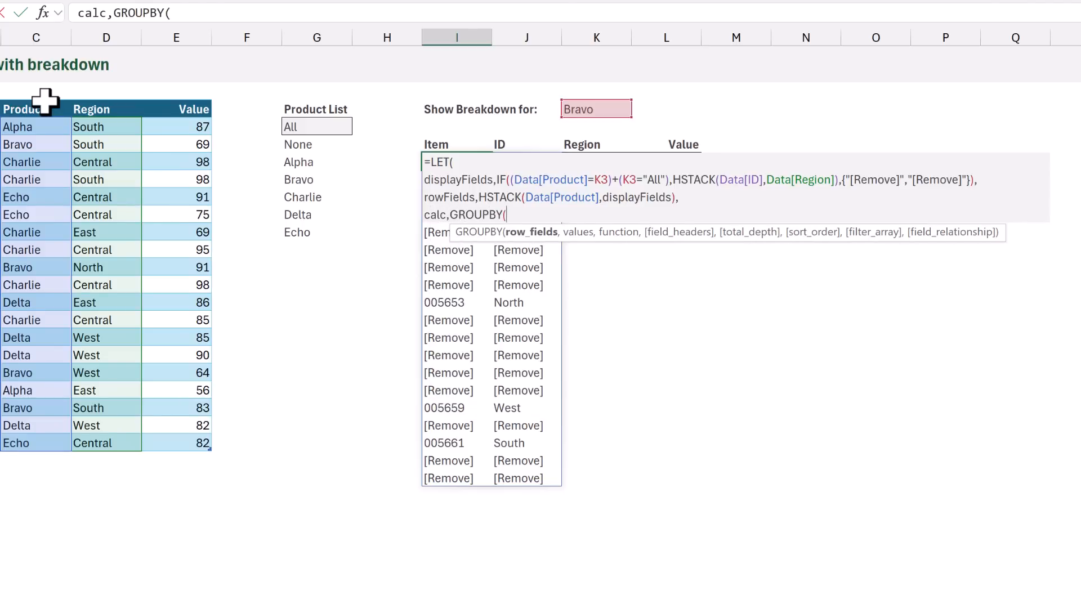
pyautogui.write('rowF')
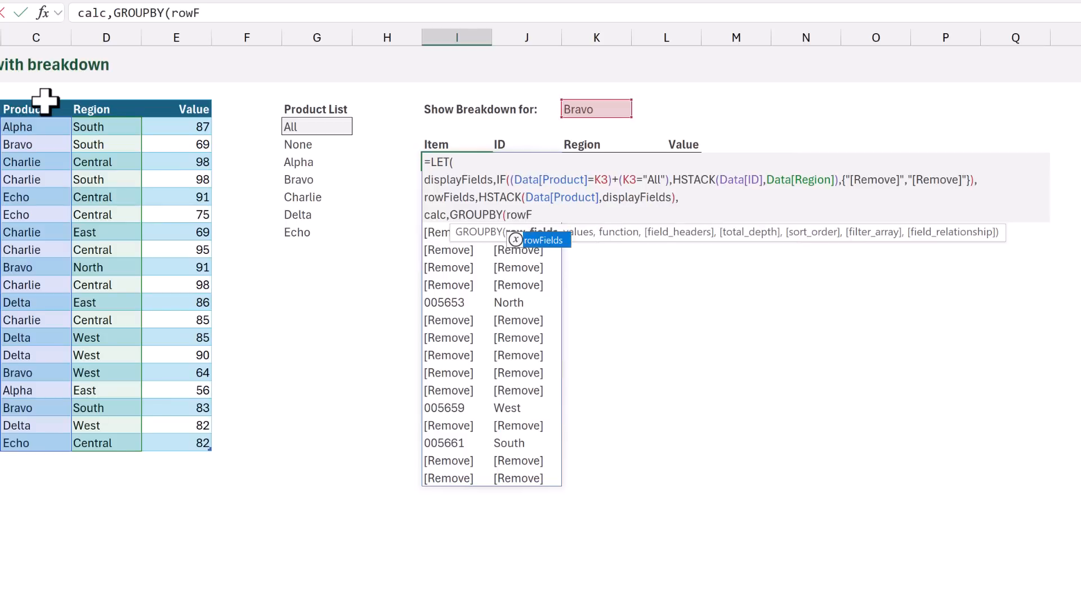
pyautogui.write('ields,')
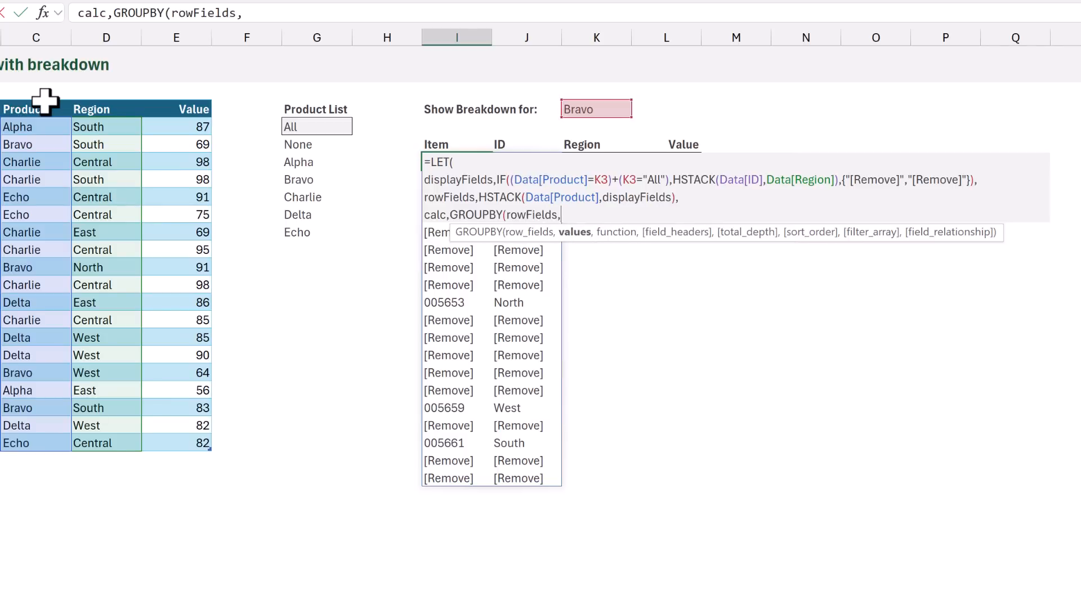
pyautogui.click(177, 99)
pyautogui.write(',')
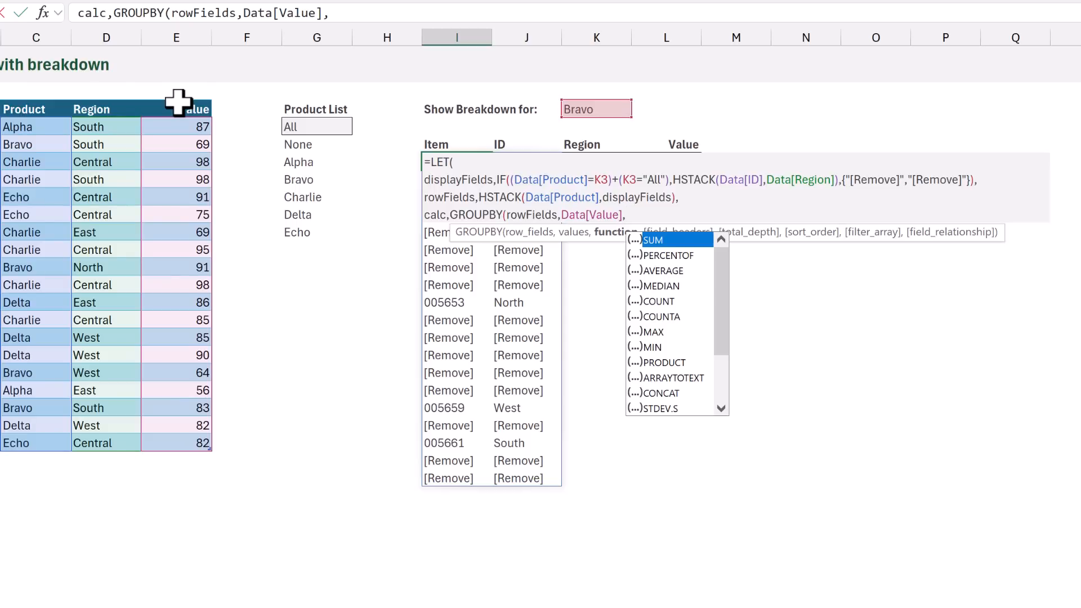
# Complete the GROUPBY with SUM, omitted field headers and total depth -2, and commit the LET in I6 with calc as its result
pyautogui.write('SUM,')
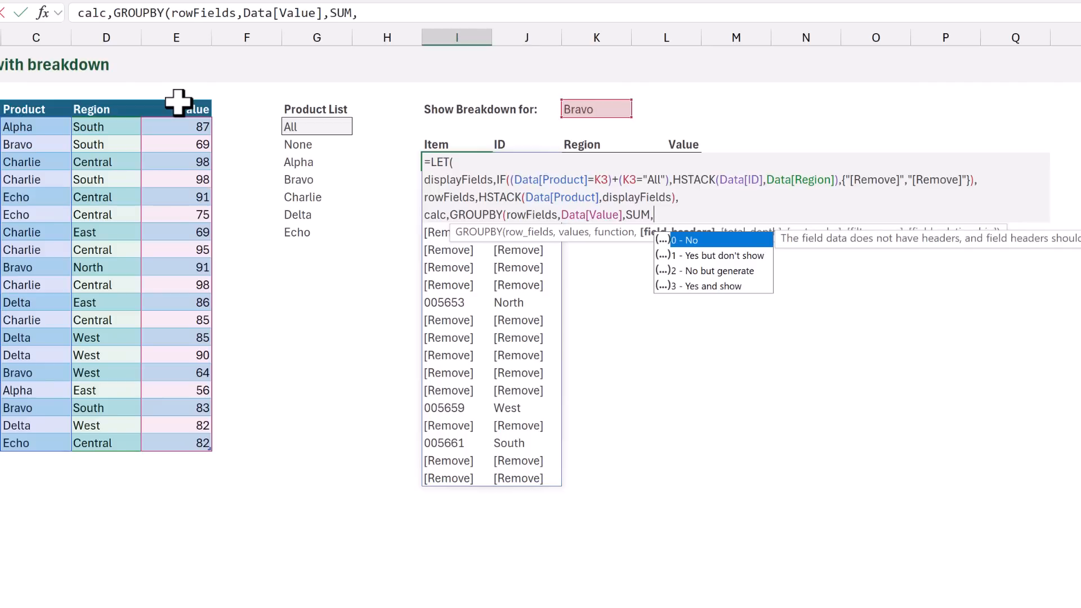
pyautogui.write(',')
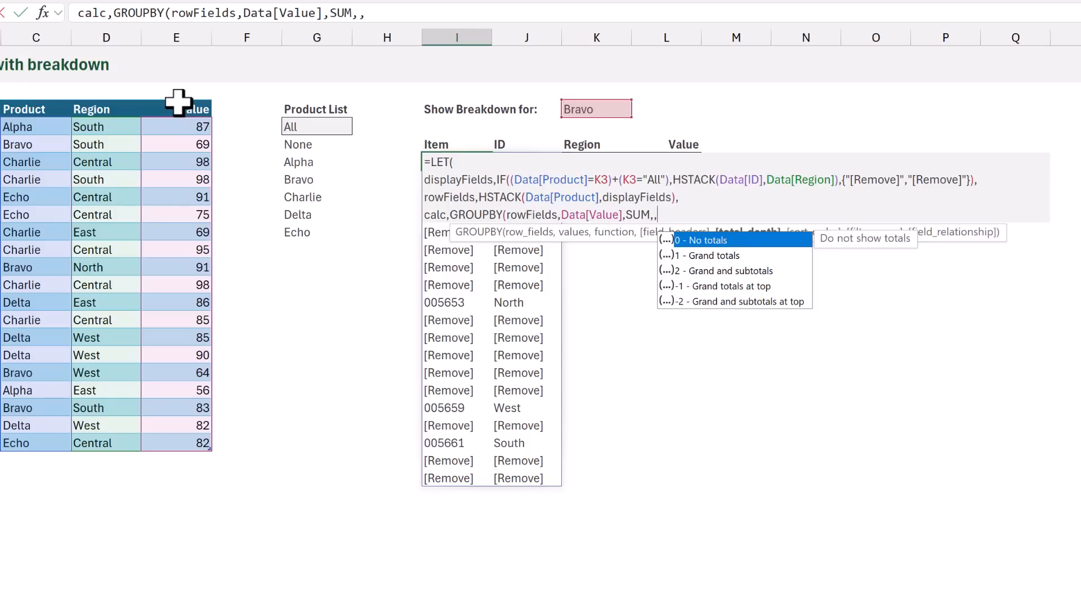
pyautogui.write('-2')
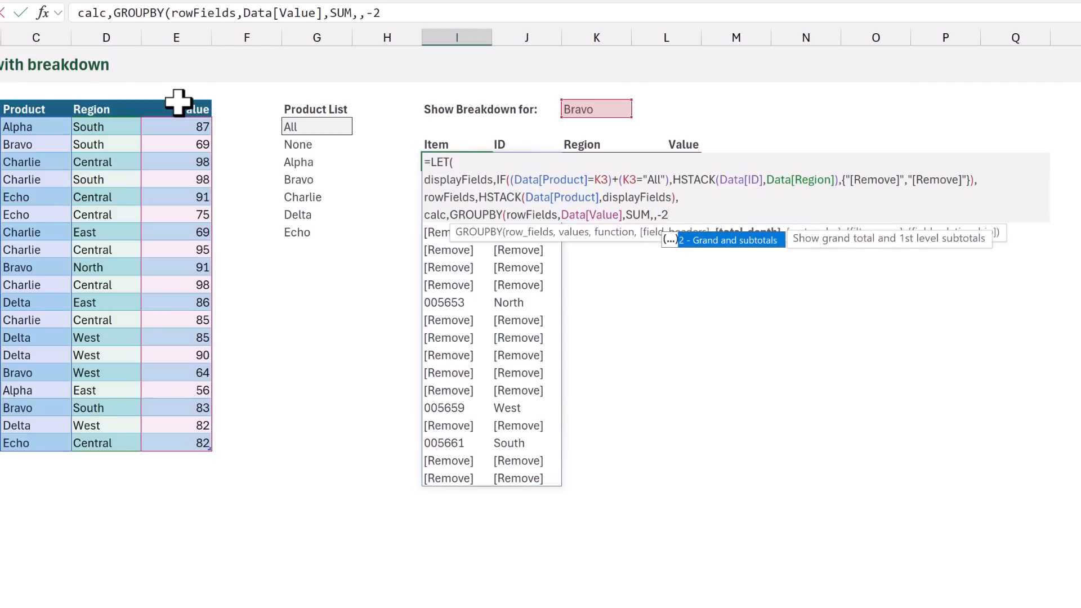
pyautogui.write('),')
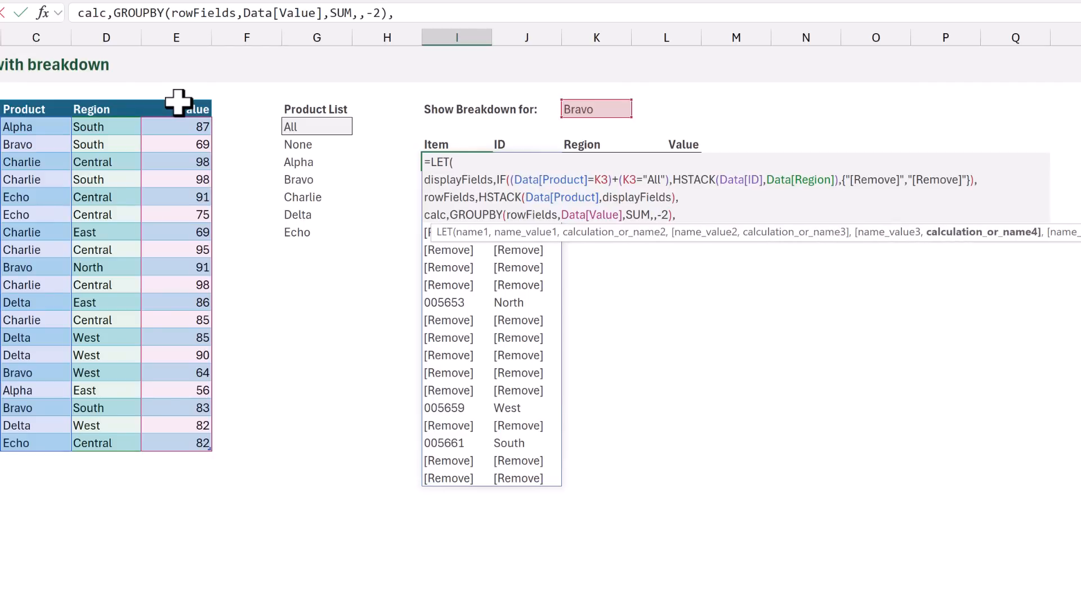
pyautogui.hotkey('alt', 'Return')
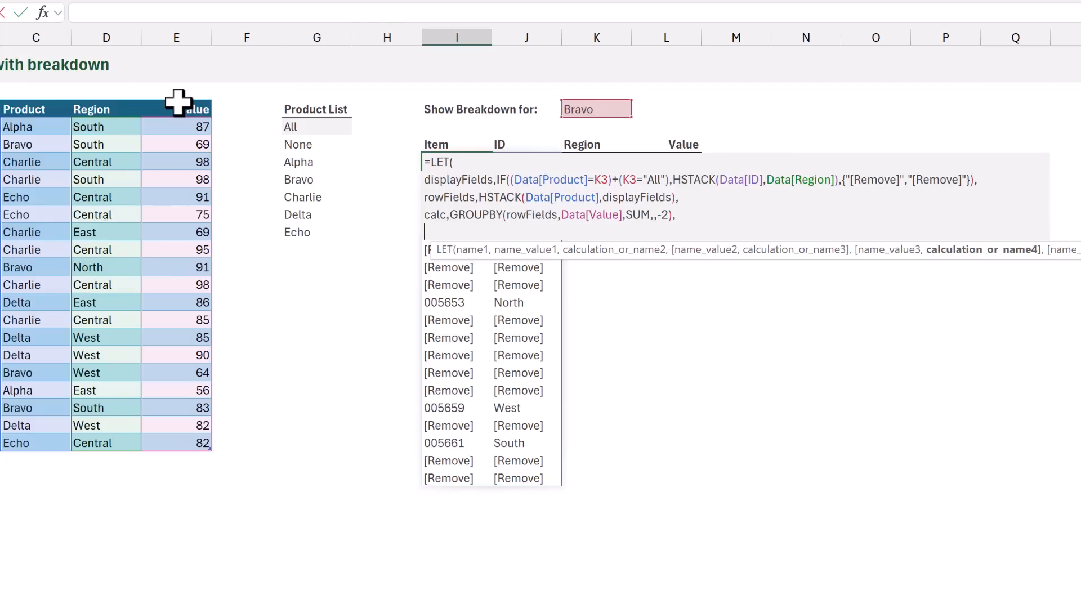
pyautogui.write('calc)')
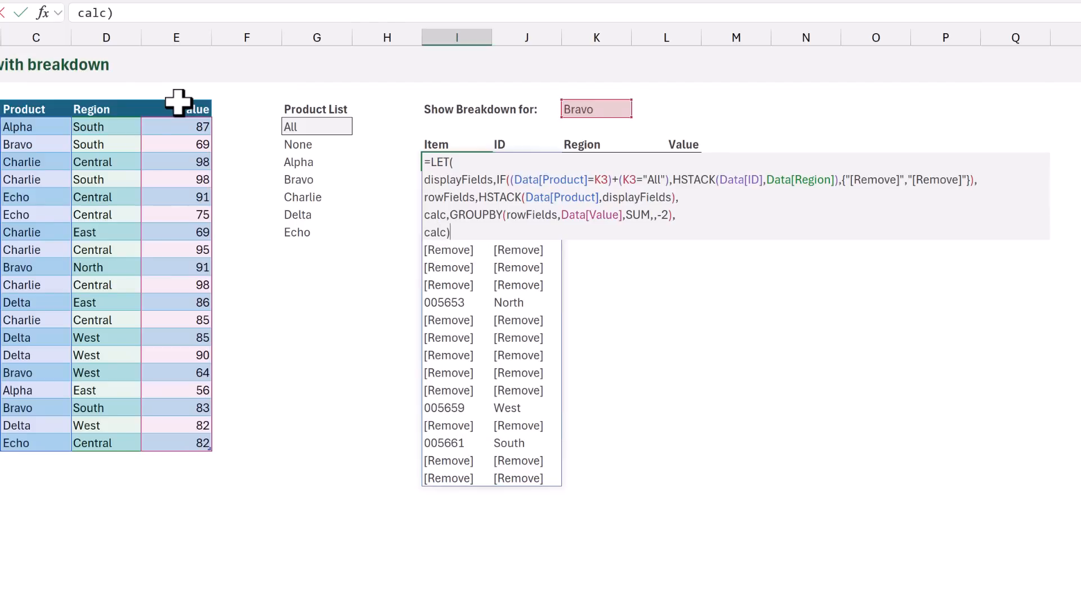
pyautogui.hotkey('ctrl', 'Return')
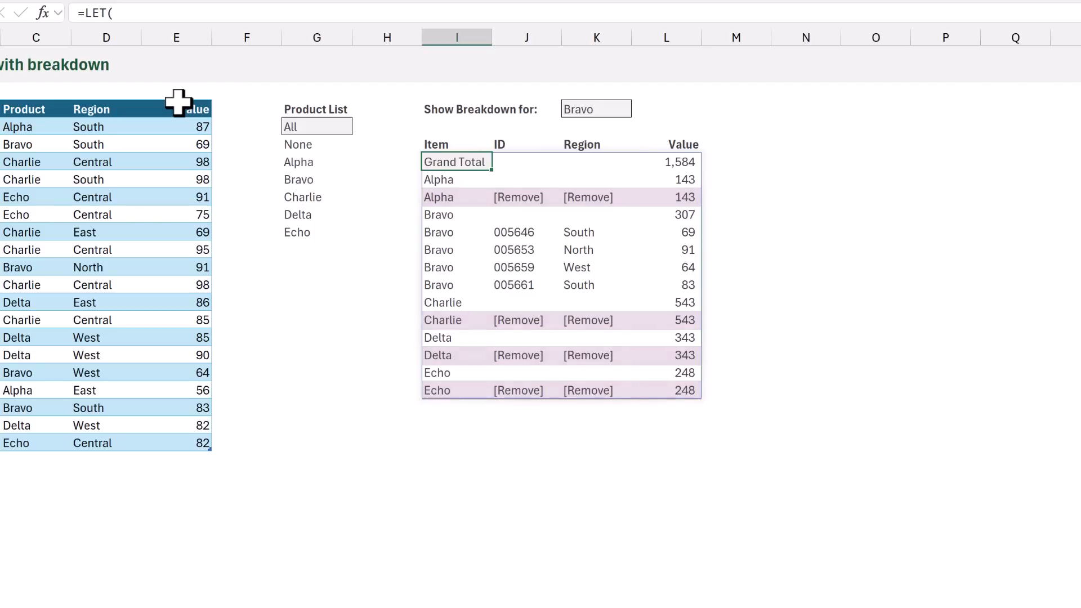
# Replace the final calc in the I6 formula with a new LET variable filter, starting a FILTER function with calc as the array
pyautogui.press('F2')
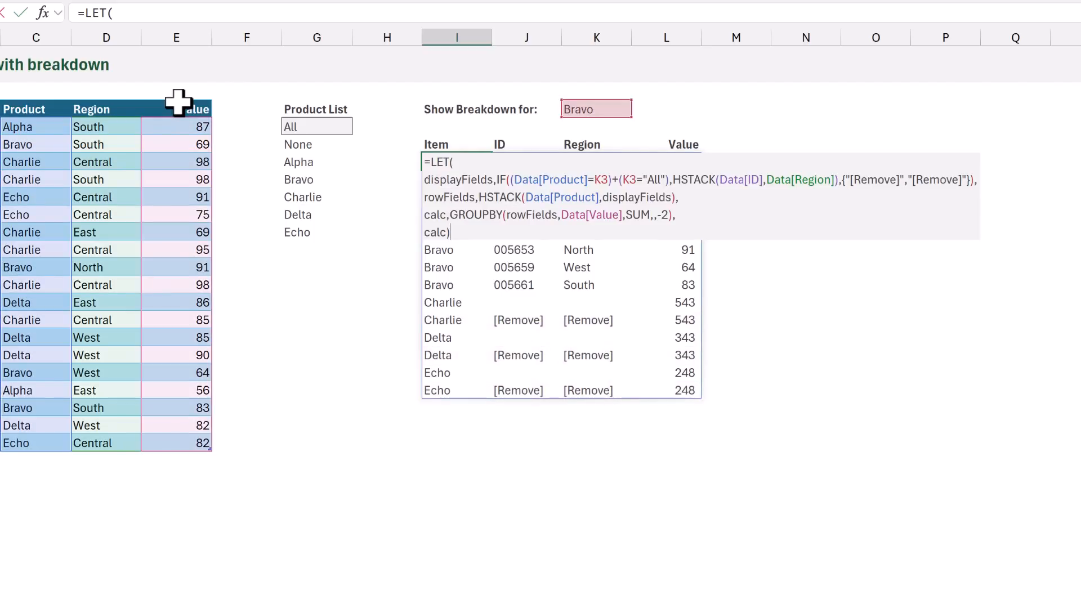
pyautogui.press('BackSpace')
pyautogui.press('BackSpace')
pyautogui.press('BackSpace')
pyautogui.press('BackSpace')
pyautogui.press('BackSpace')
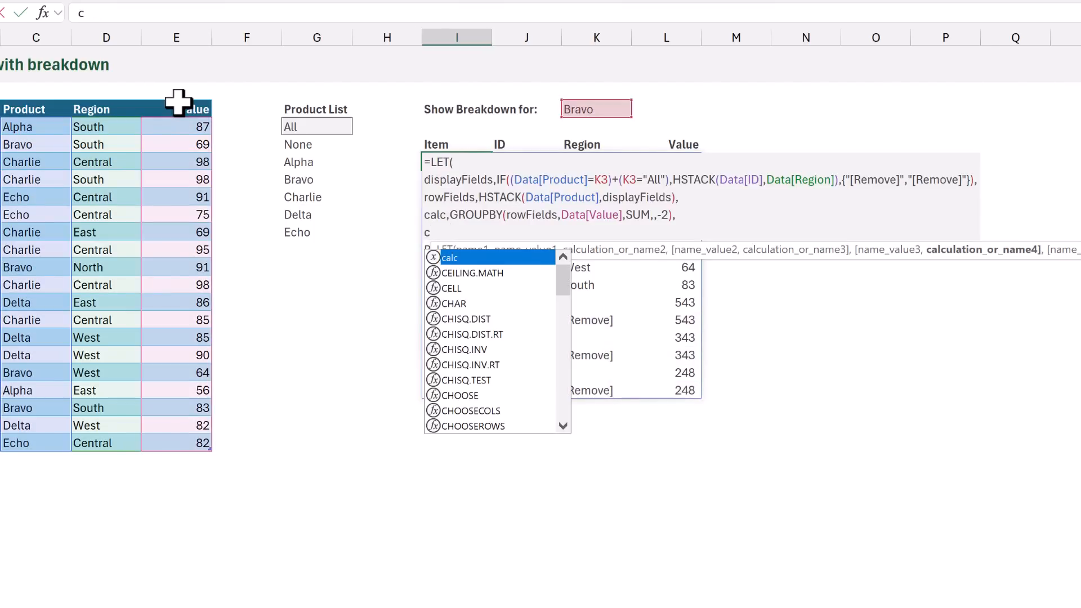
pyautogui.write('fil')
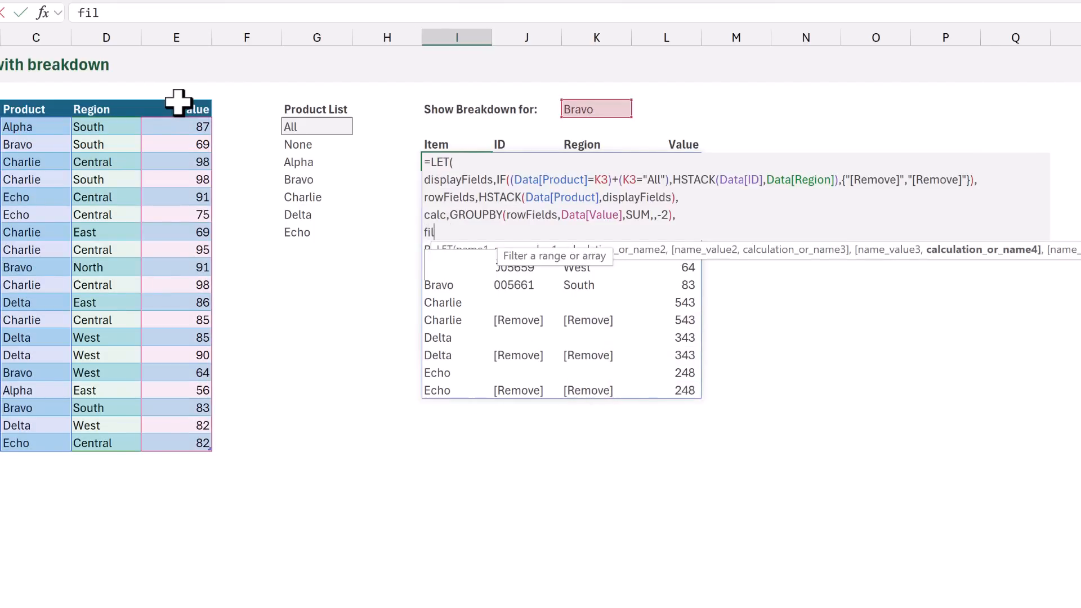
pyautogui.write('ter,')
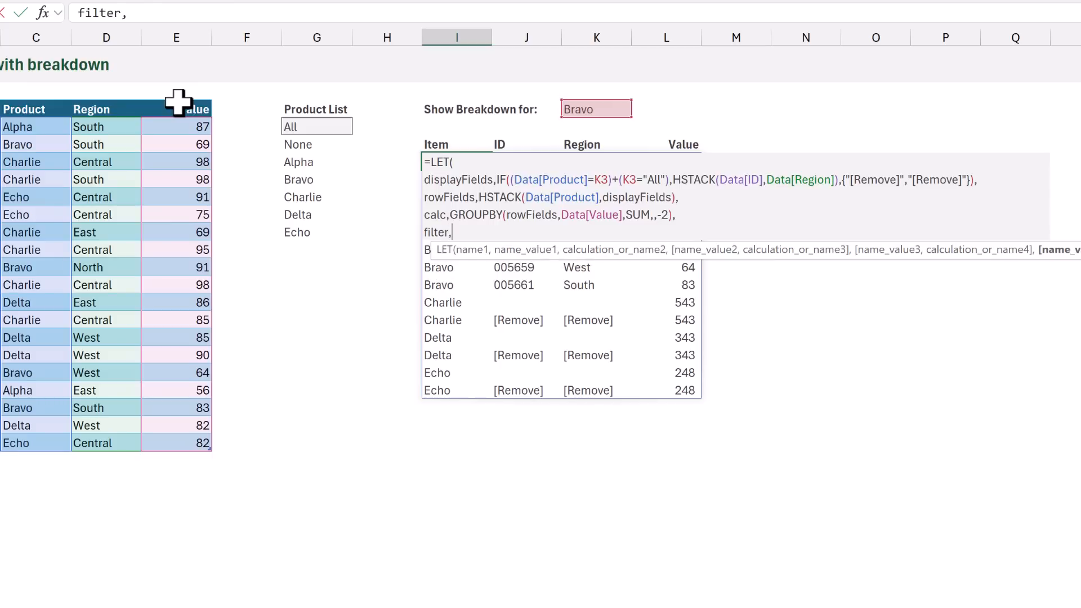
pyautogui.write('FILTER(')
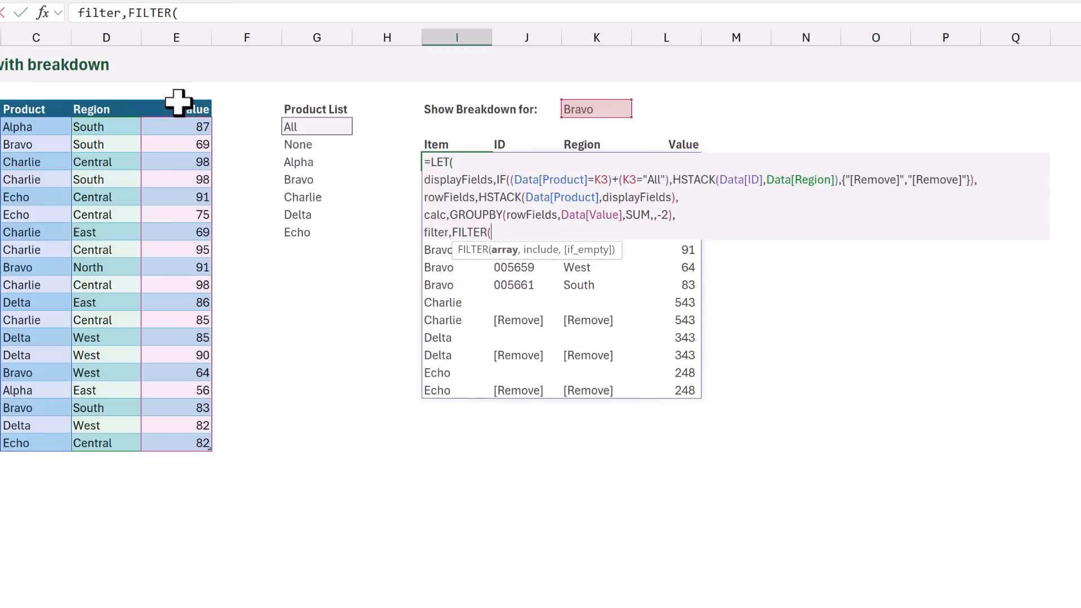
pyautogui.write('calc')
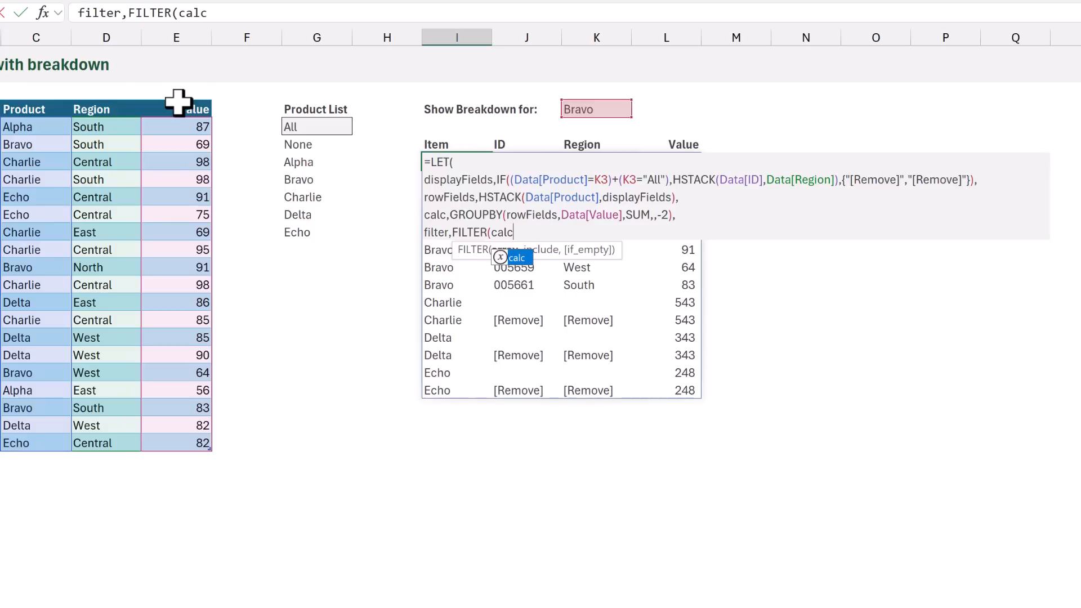
pyautogui.write(',')
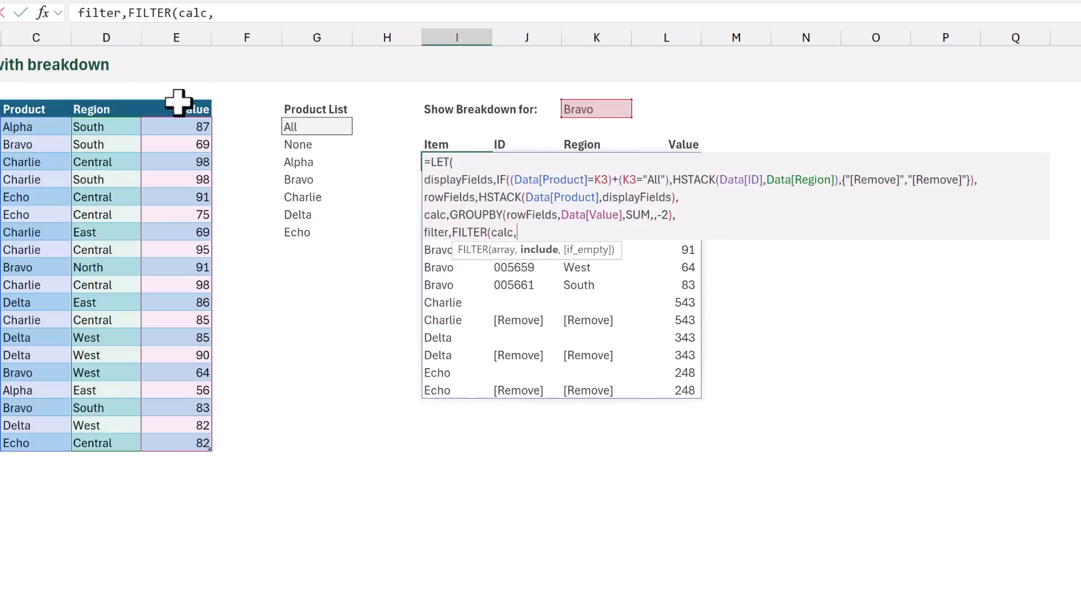
pyautogui.write('C')
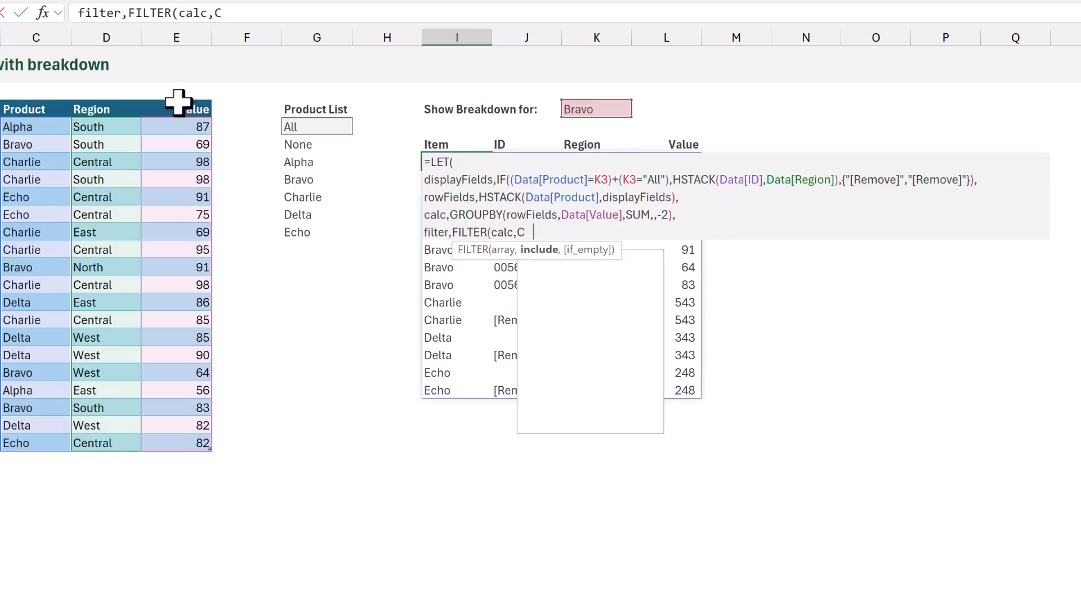
pyautogui.write('HOOSECOLS')
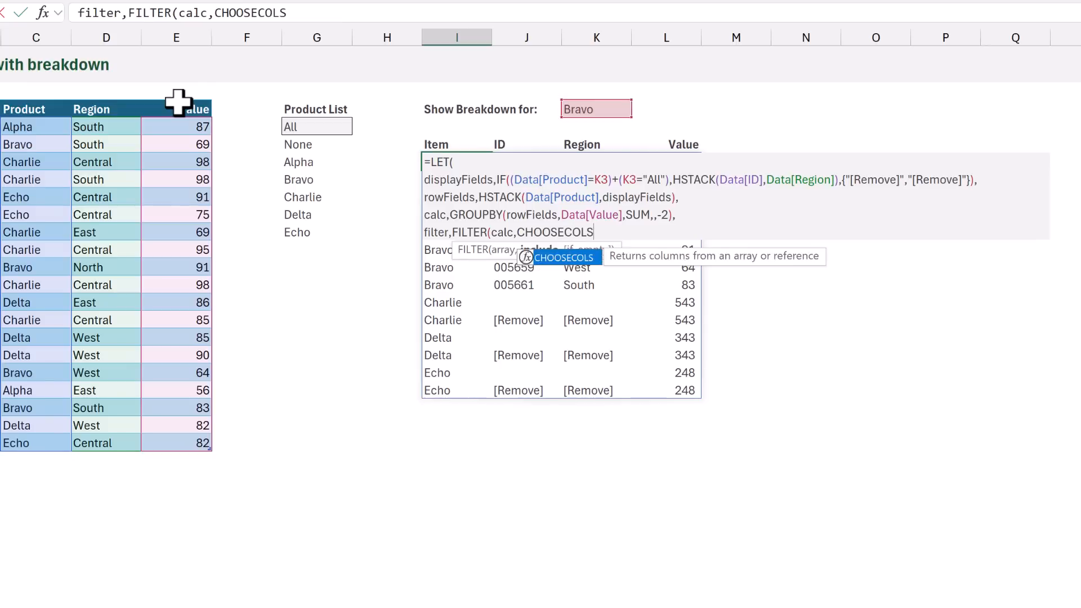
pyautogui.write('(calc, ')
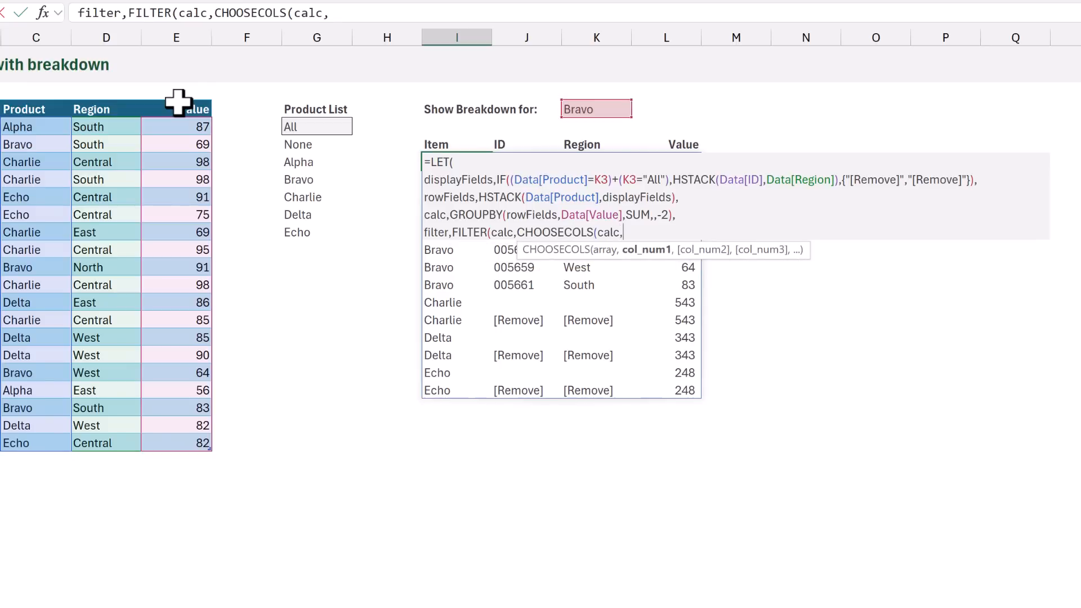
pyautogui.write('2)<>"[Remove]"')
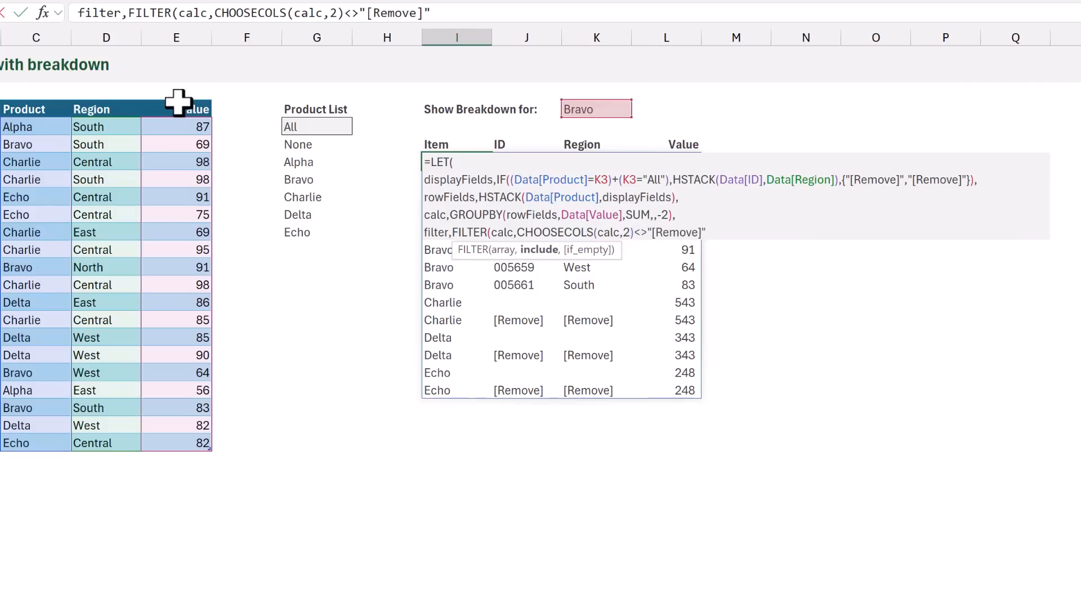
pyautogui.write('),')
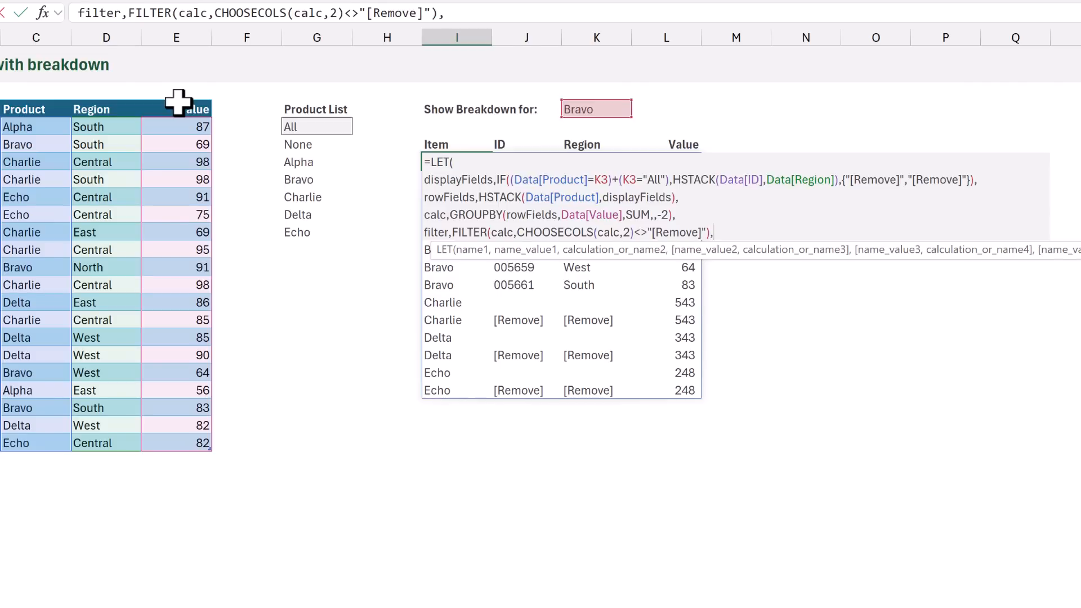
# Add CHOOSECOLS(calc,2)<>"[Remove]" as the FILTER include argument, close the function and start a new formula line
pyautogui.hotkey('alt', 'Return')
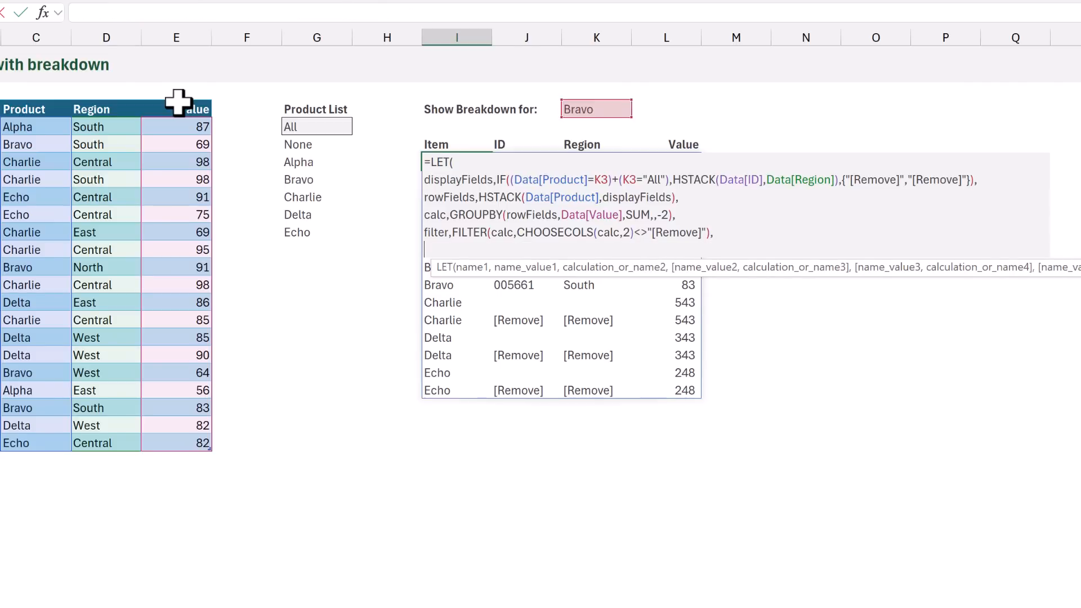
# Begin a LET variable result in the I6 formula as a VSTACK with DROP(filter,1) as its first array
pyautogui.write('result,')
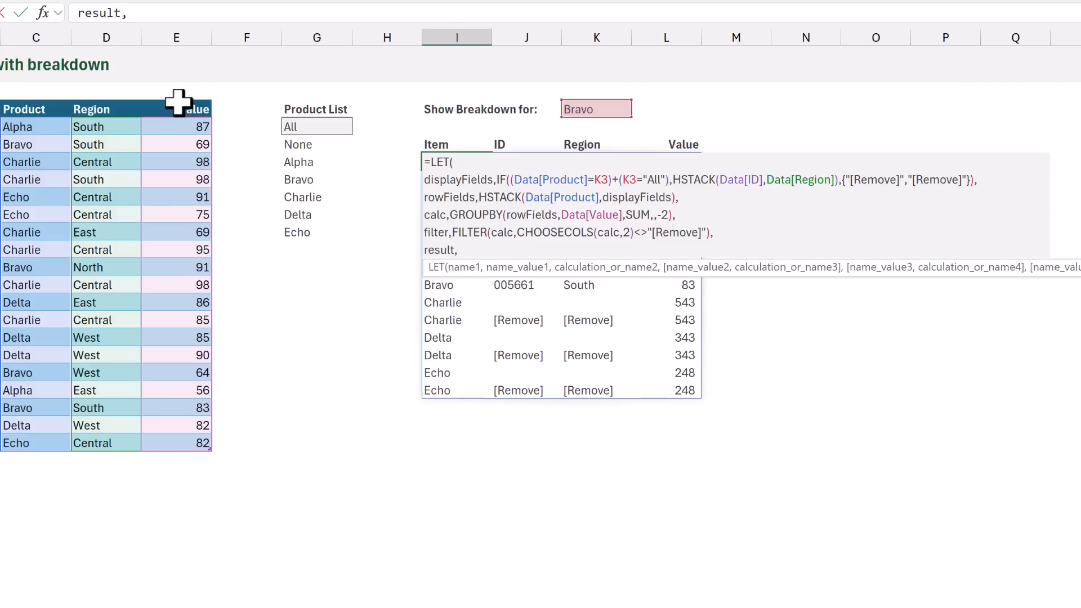
pyautogui.write('VST')
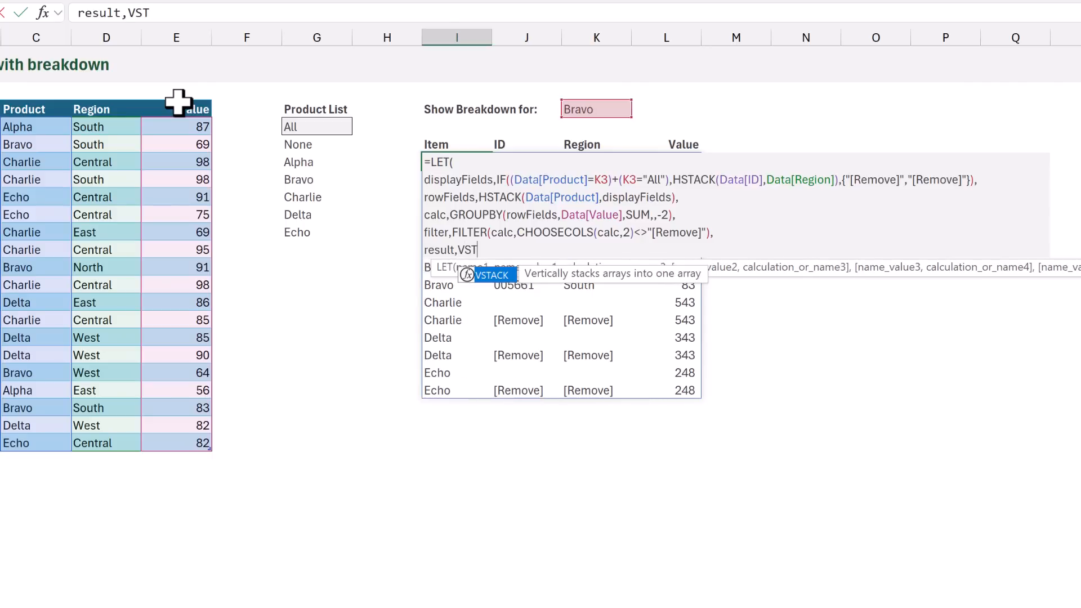
pyautogui.write('ACK(')
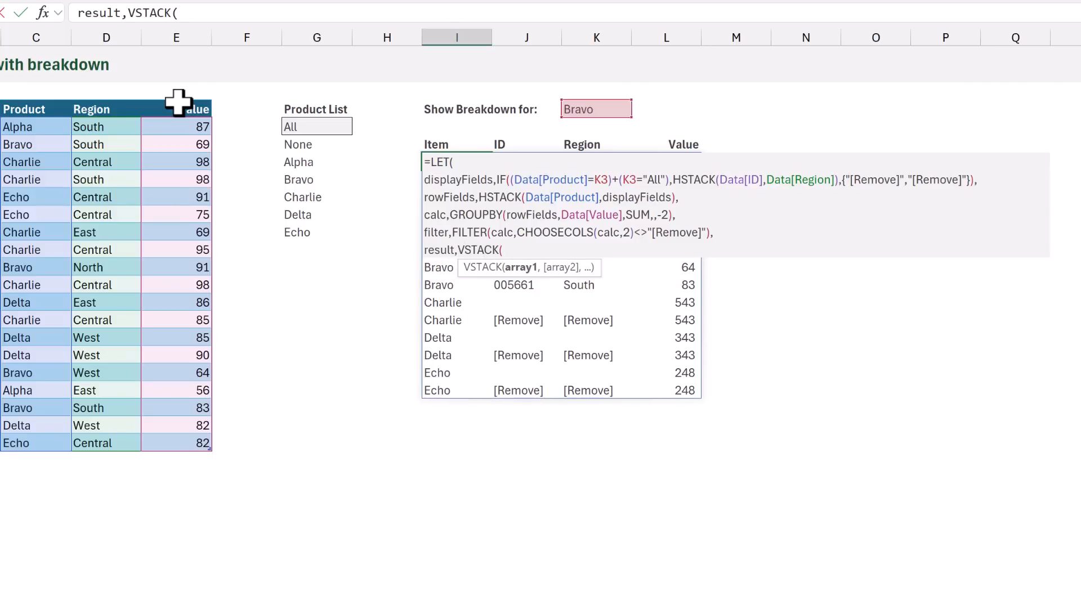
pyautogui.write('DROP(')
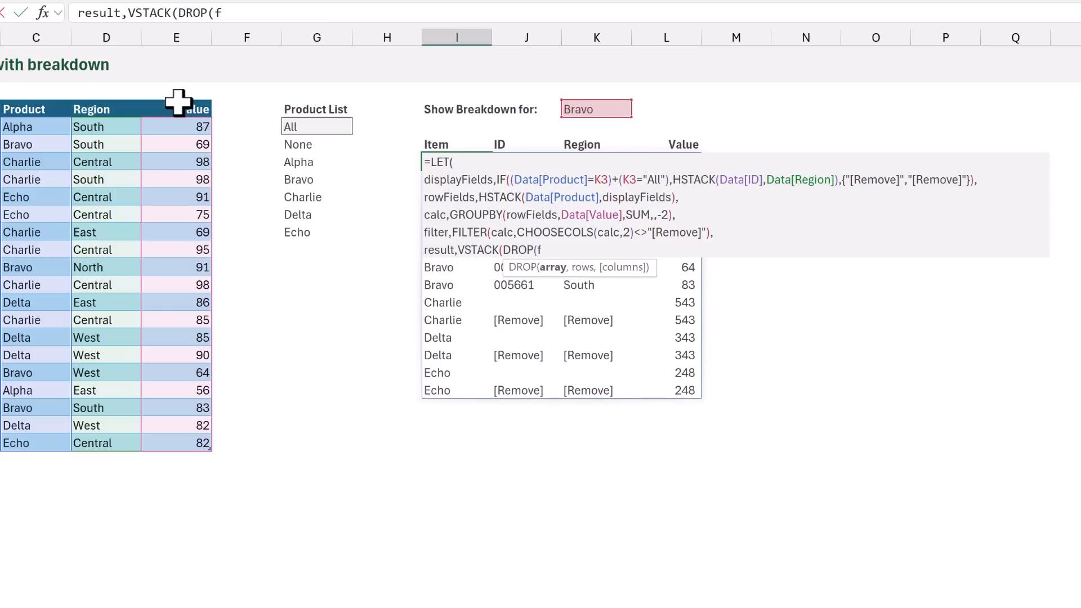
pyautogui.write('filter,1)')
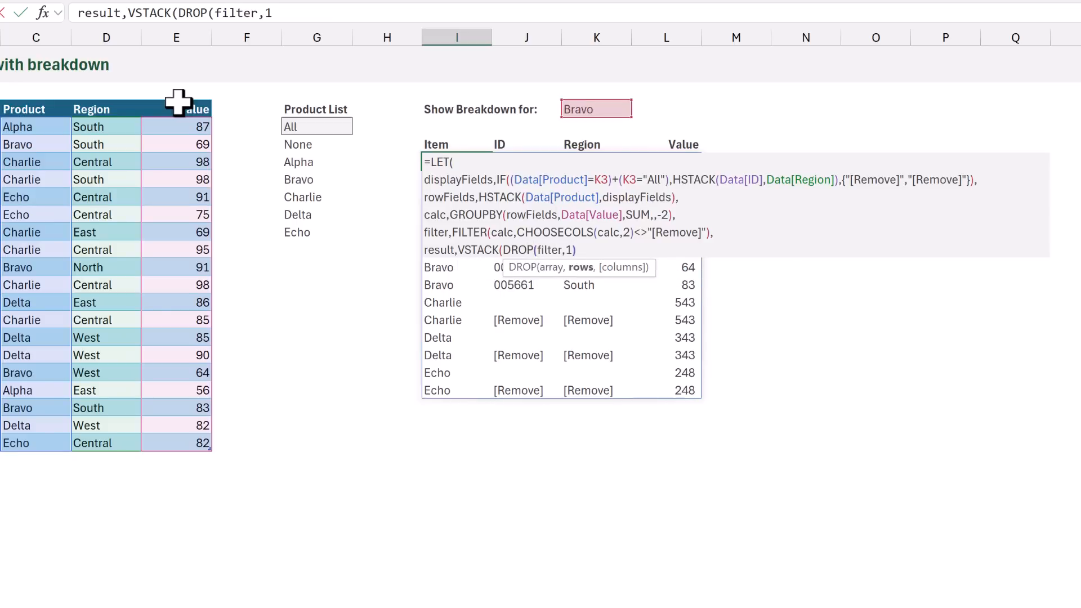
pyautogui.write(')')
pyautogui.write(',')
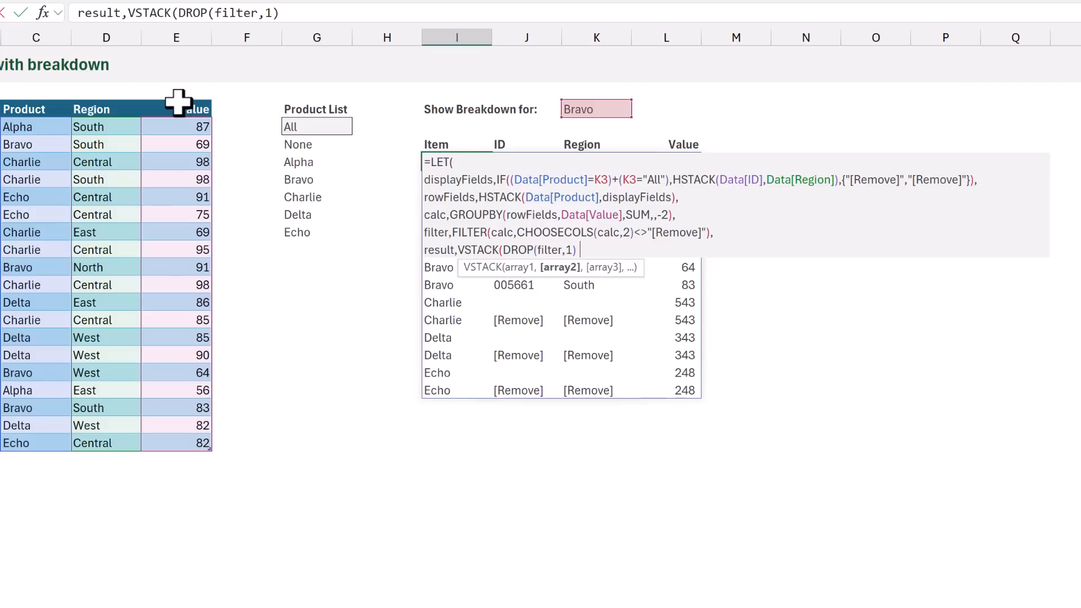
pyautogui.write('TAKE')
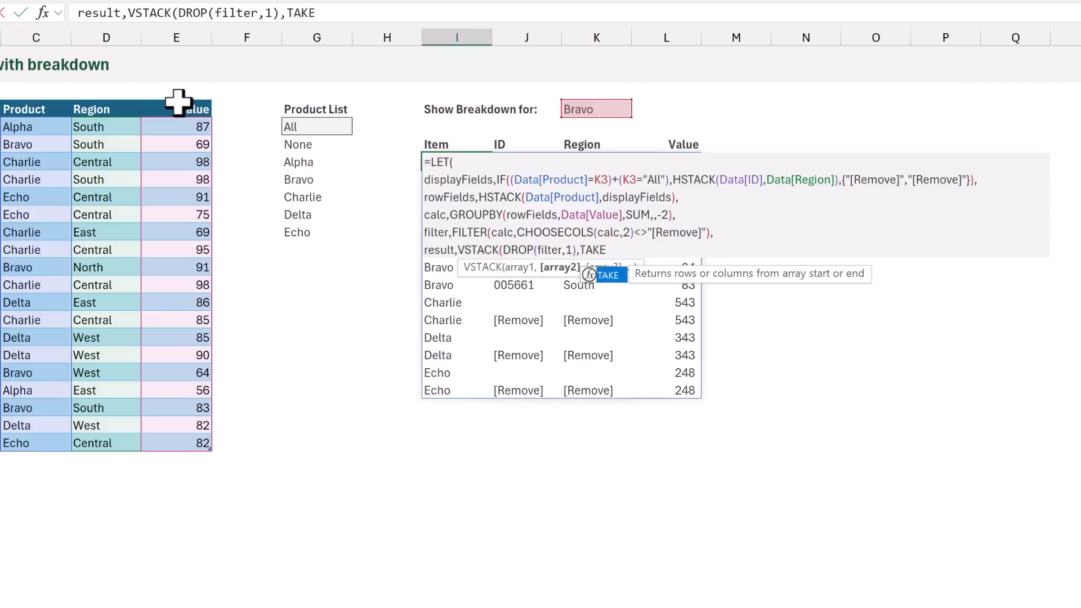
pyautogui.write('(')
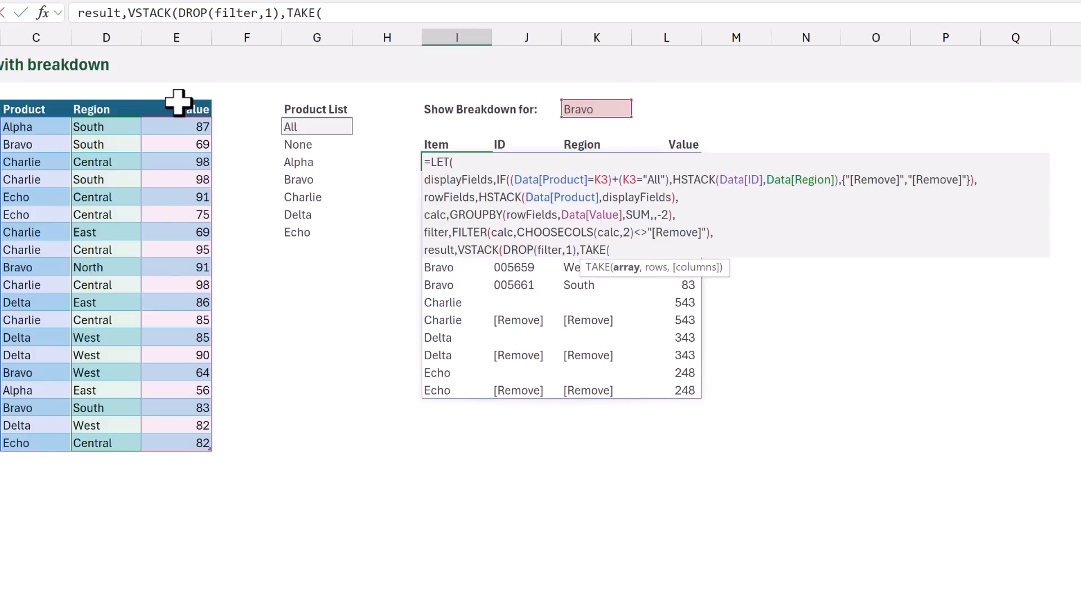
pyautogui.write('filter')
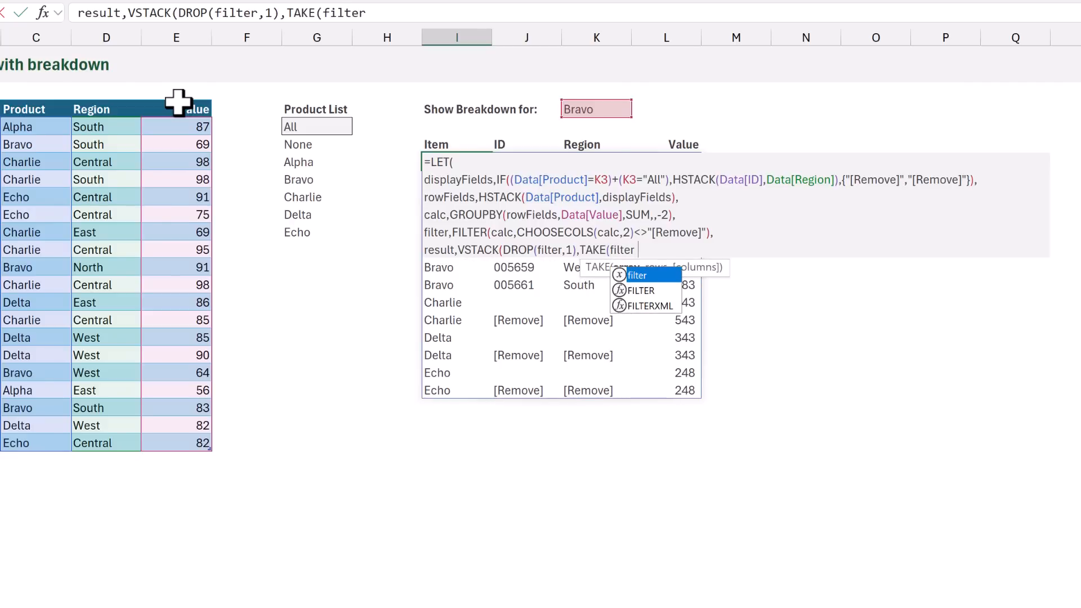
pyautogui.write(',1')
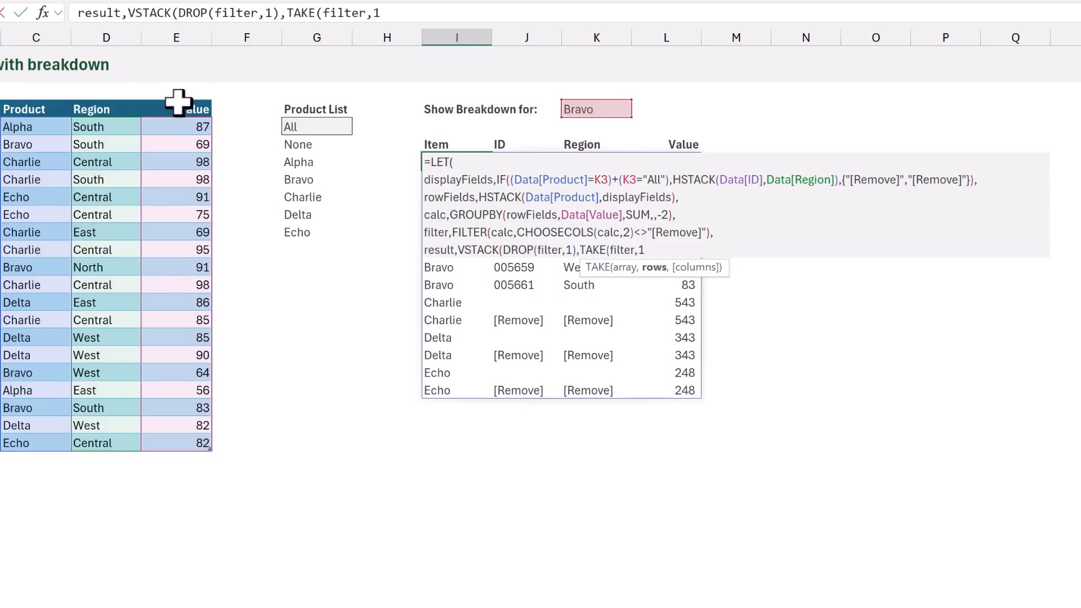
pyautogui.write('))')
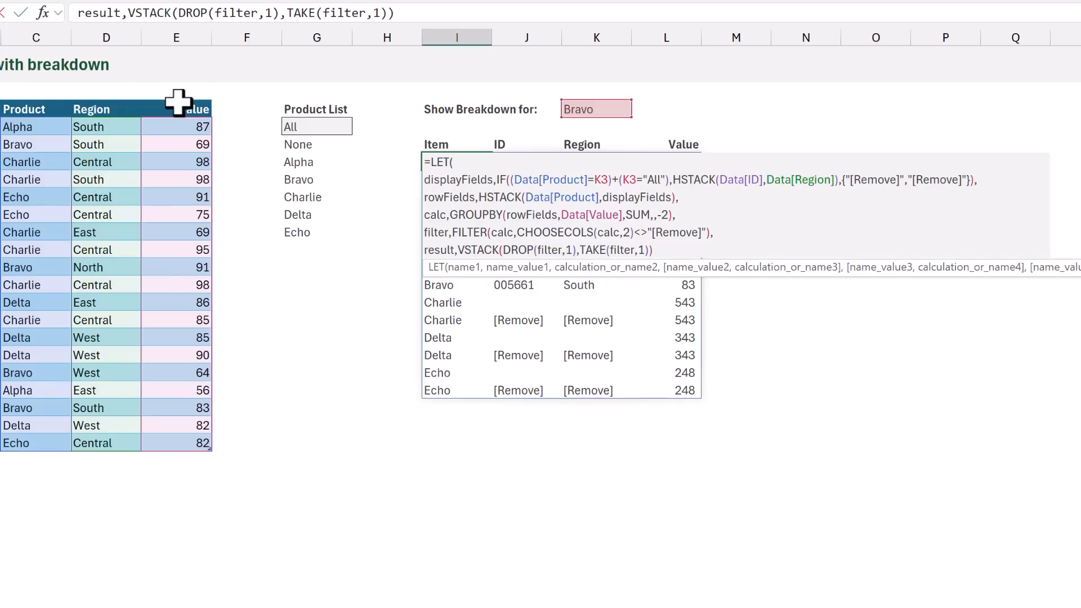
pyautogui.write(',')
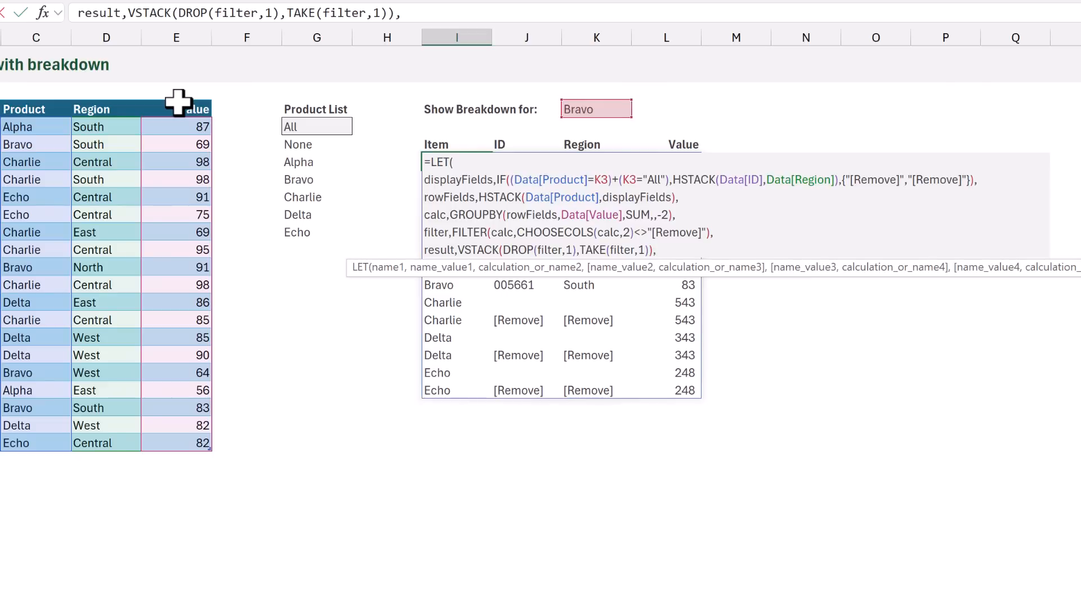
# Return result as the final LET calculation on a new formula line and commit the formula in I6
pyautogui.hotkey('alt', 'Return')
pyautogui.write('result)')
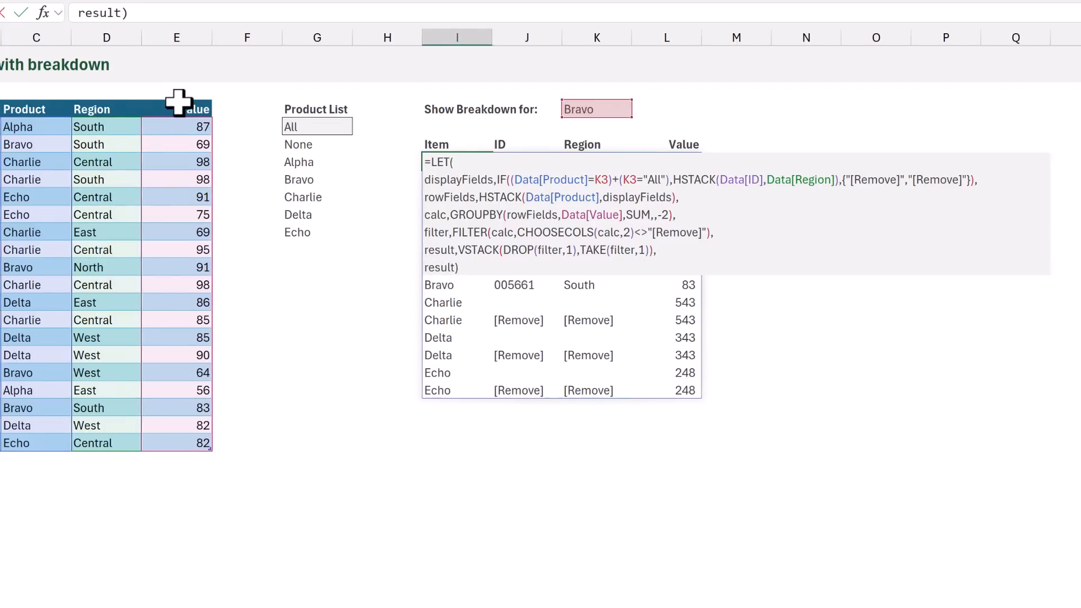
pyautogui.hotkey('ctrl', 'Return')
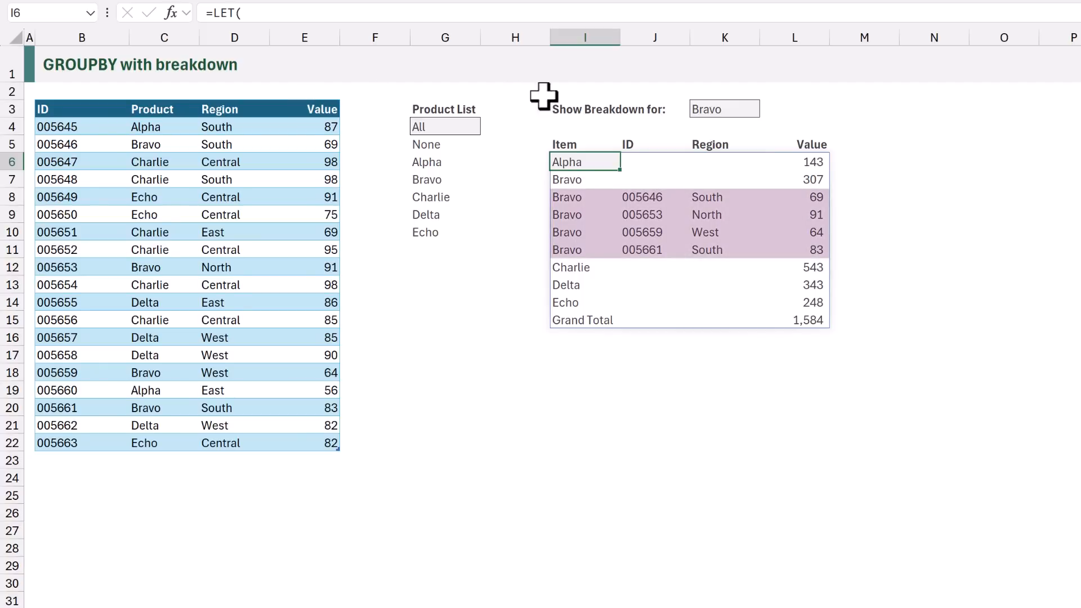
# Test the product selection in K3 with Delta and All, and leave it set to None
pyautogui.click(752, 109)
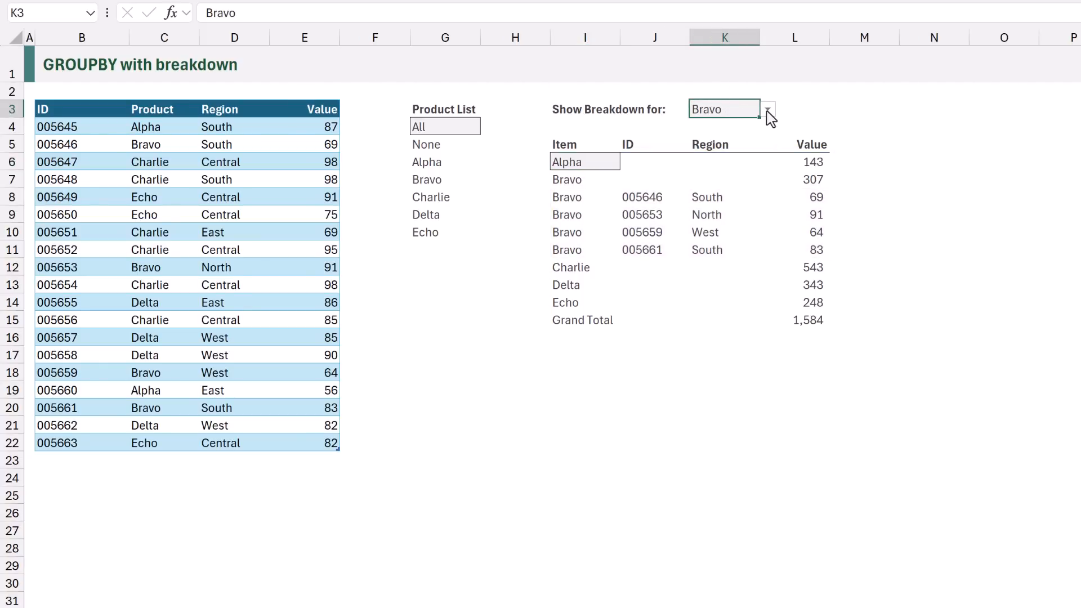
pyautogui.click(767, 109)
pyautogui.click(735, 206)
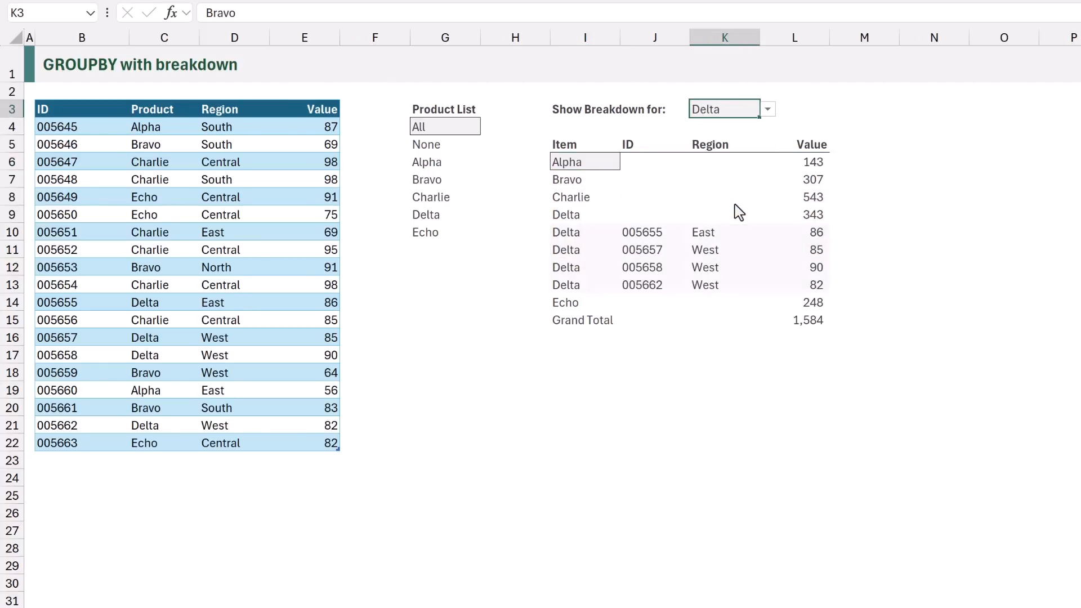
pyautogui.click(768, 110)
pyautogui.click(758, 129)
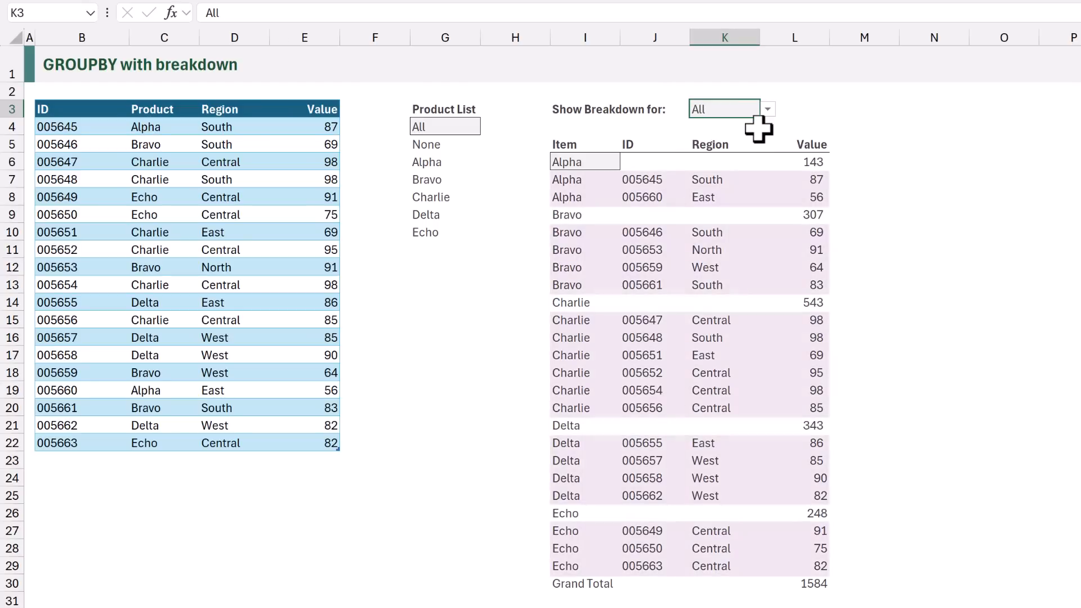
pyautogui.click(767, 110)
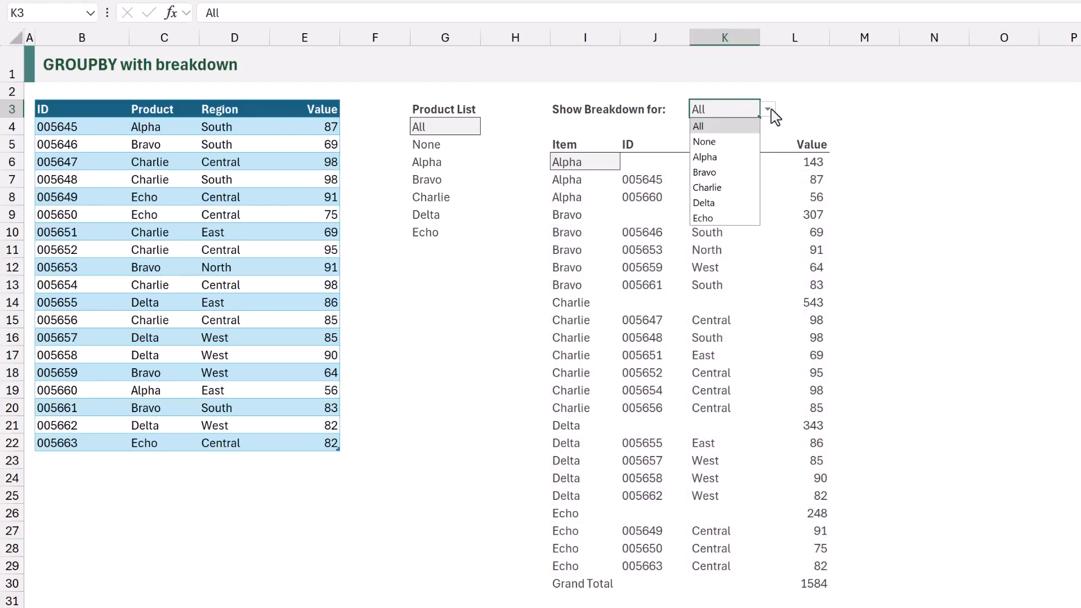
pyautogui.click(761, 146)
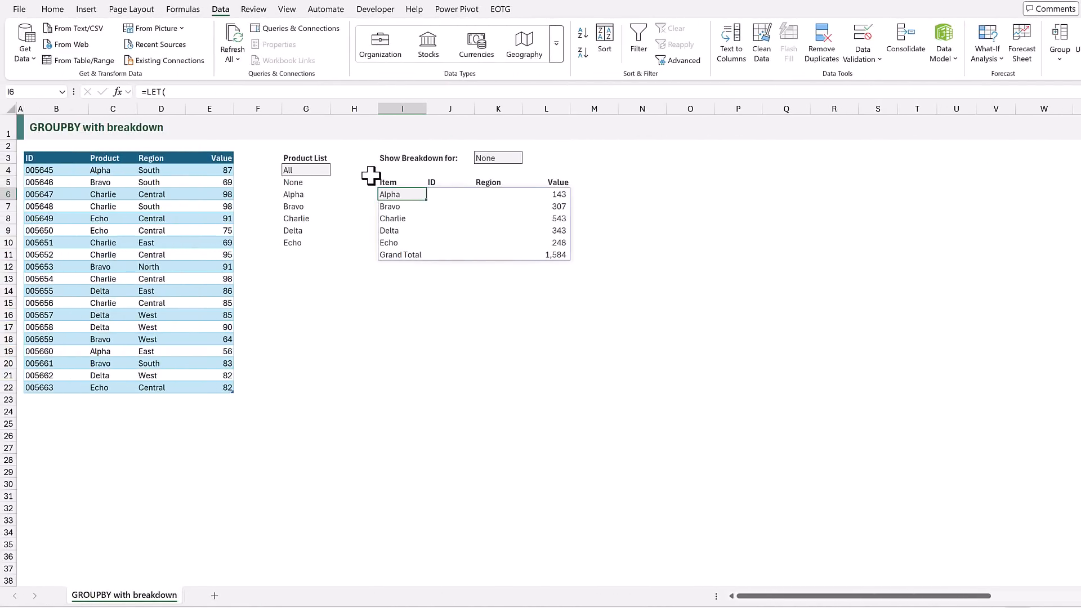
# Start a formula-based conditional formatting rule for columns I to L from row 6 to well below the summary
pyautogui.moveTo(394, 193); pyautogui.dragTo(557, 551)
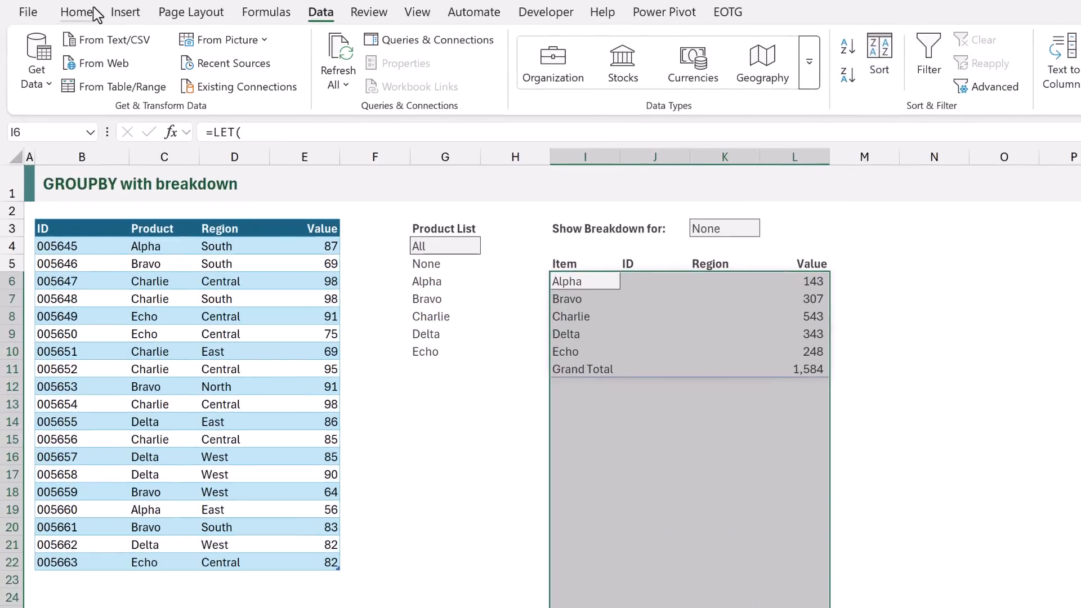
pyautogui.click(60, 9)
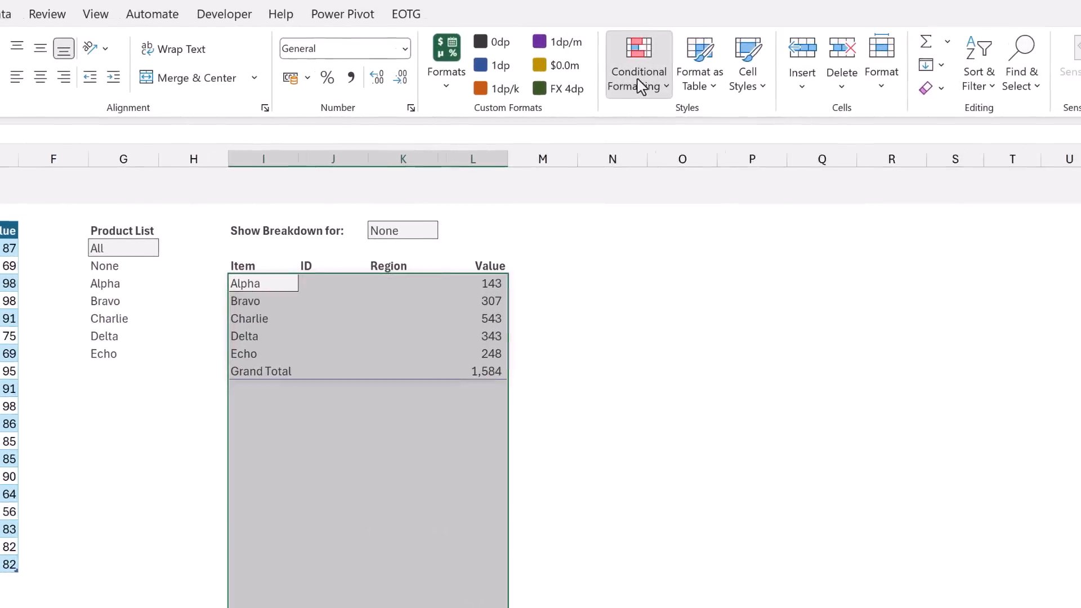
pyautogui.click(960, 76)
pyautogui.click(651, 311)
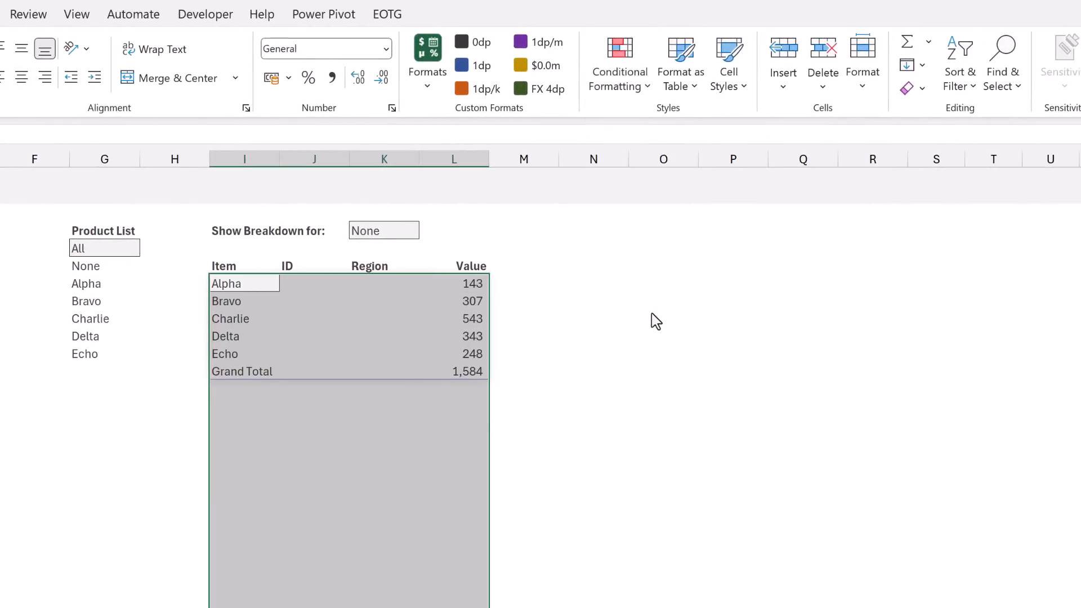
pyautogui.moveTo(430, 46); pyautogui.dragTo(763, 215)
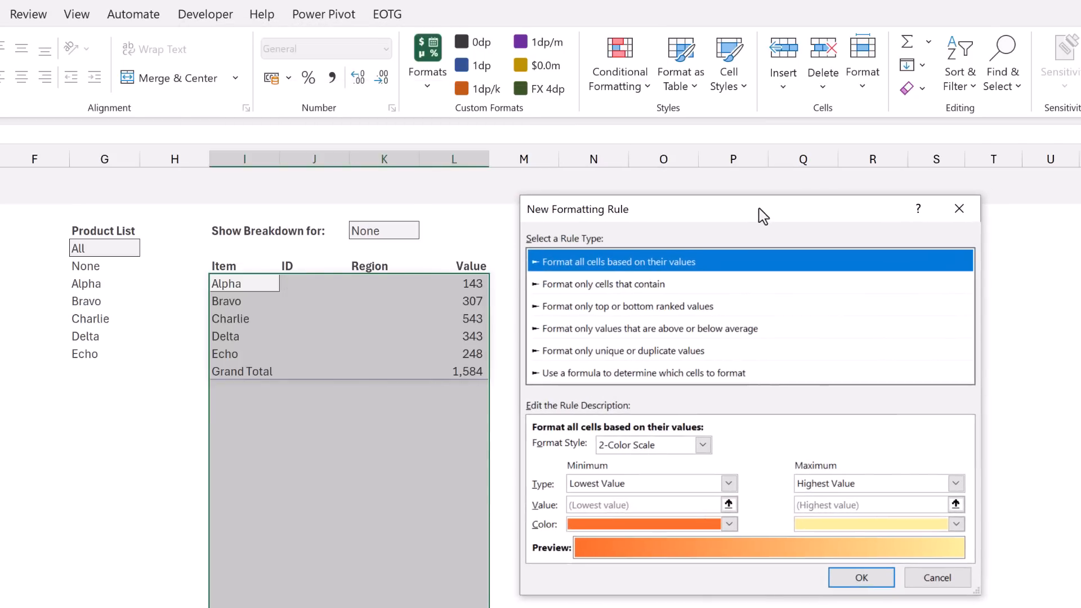
pyautogui.click(539, 374)
pyautogui.click(560, 448)
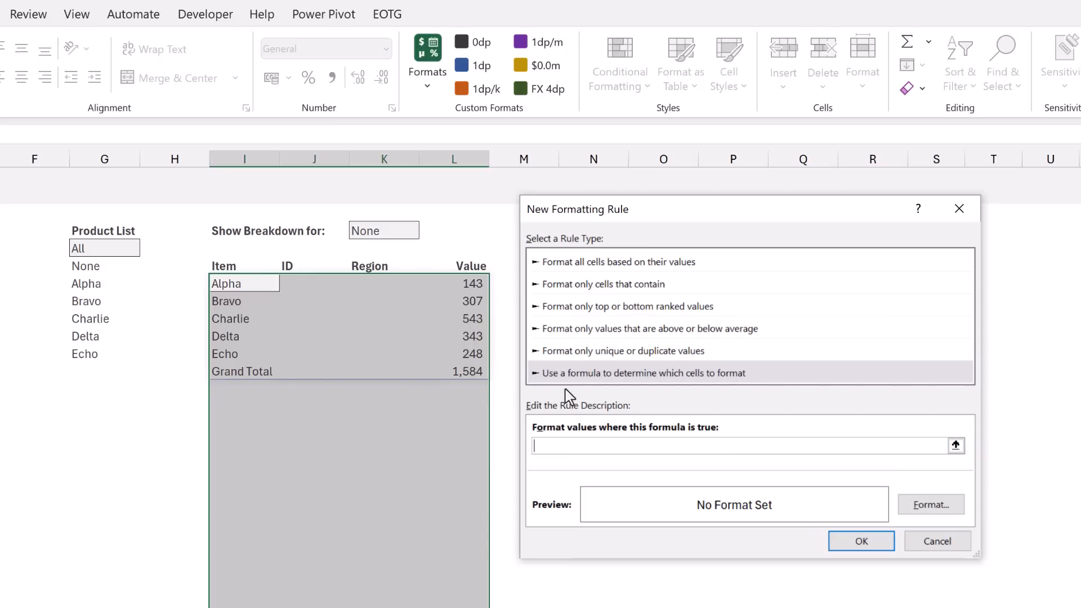
# Enter =$I6="Grand Total" as the condition of the new formatting rule
pyautogui.write('=$I6="Grand Total"')
# Give the Grand Total rule a bold font with top and bottom borders, and apply it to the selected range
pyautogui.click(934, 510)
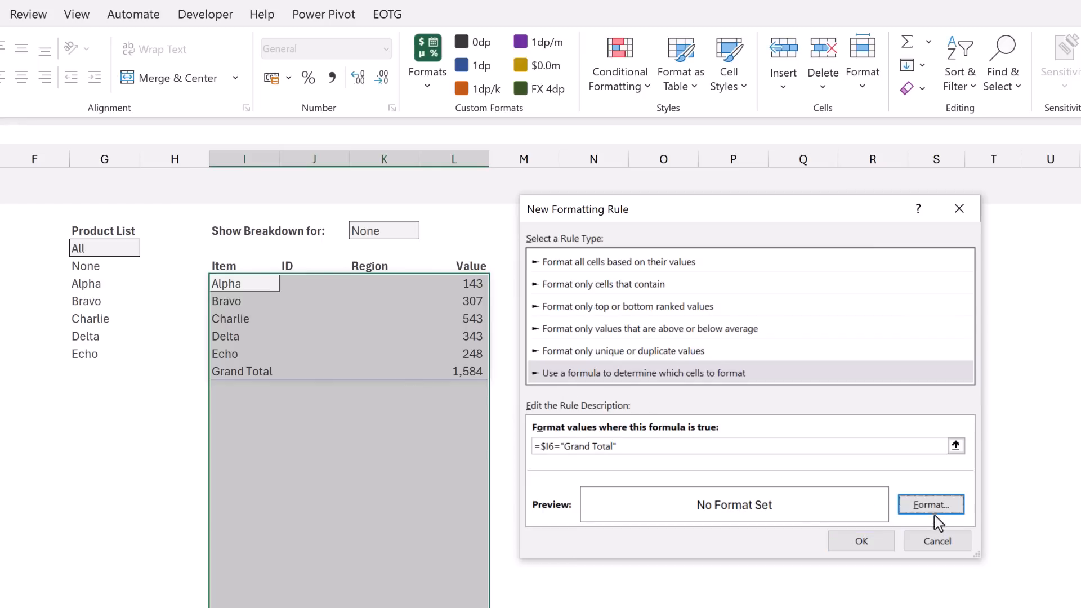
pyautogui.click(928, 505)
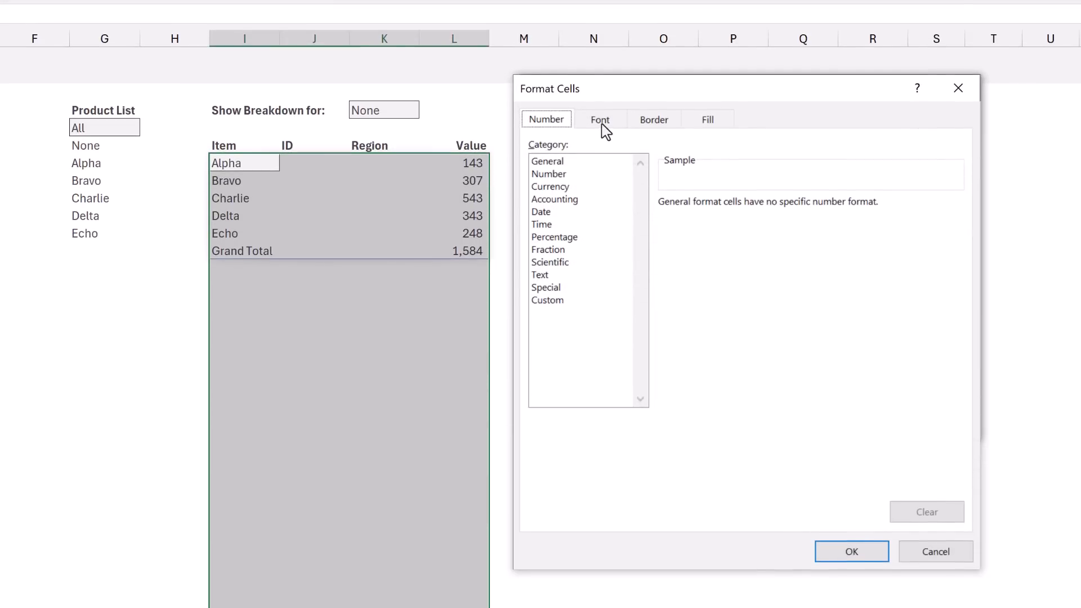
pyautogui.click(601, 120)
pyautogui.click(752, 206)
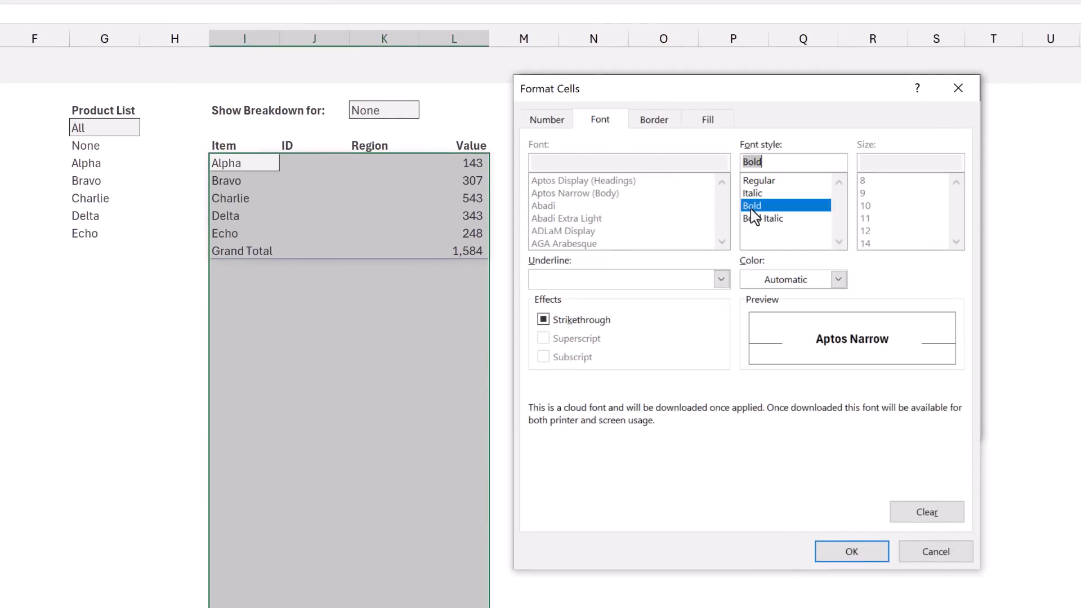
pyautogui.click(656, 123)
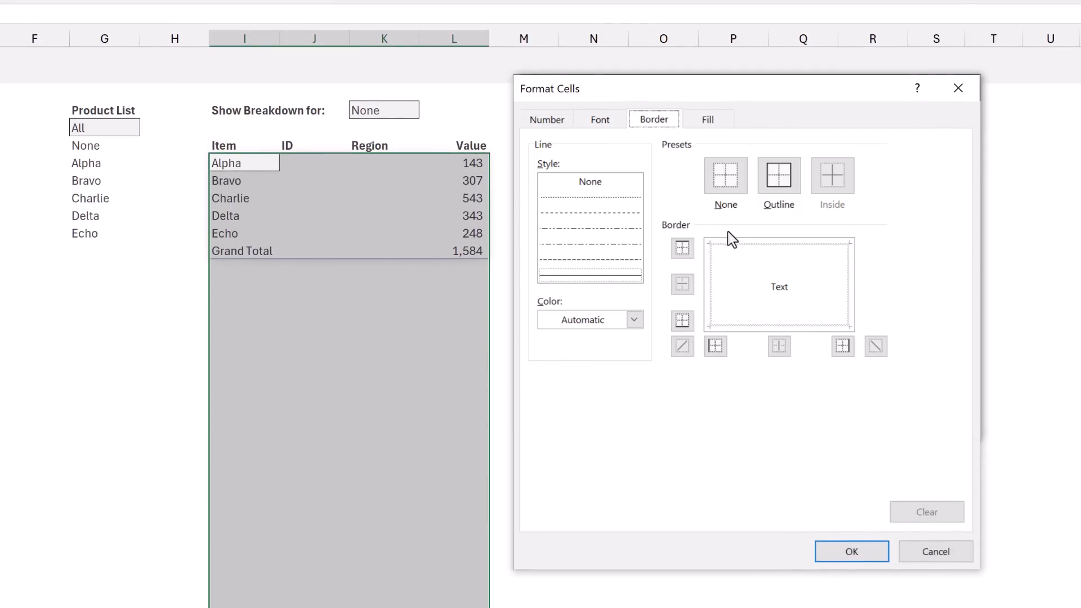
pyautogui.click(732, 245)
pyautogui.click(733, 326)
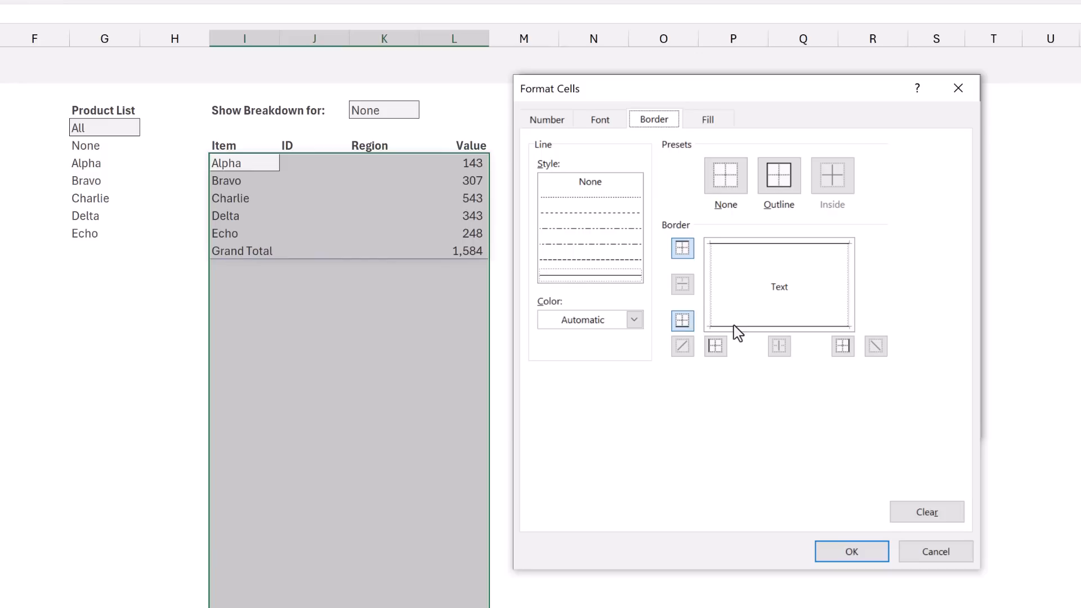
pyautogui.click(851, 551)
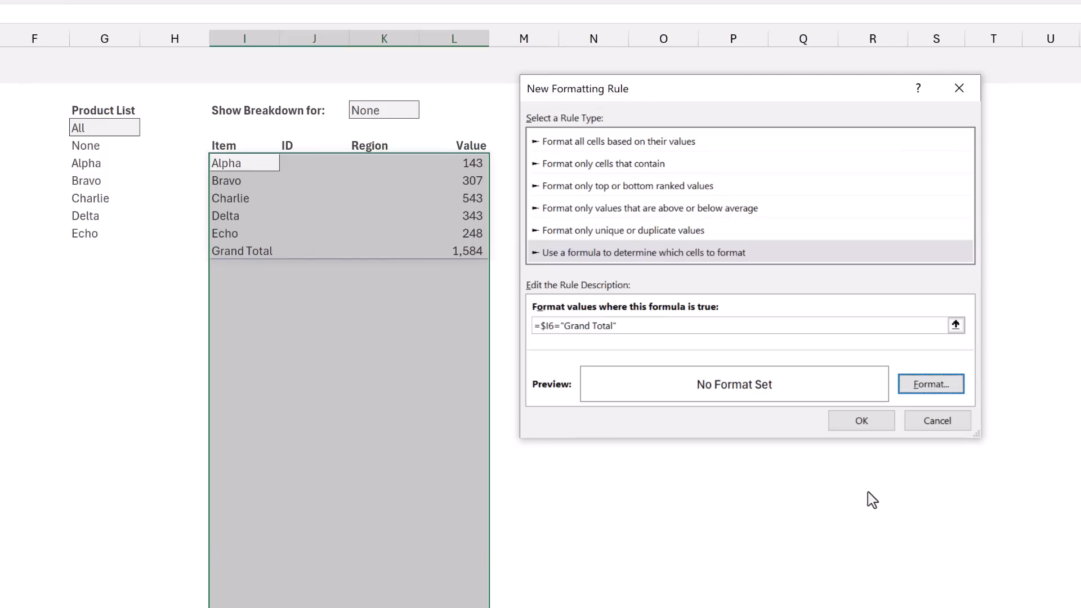
pyautogui.click(859, 423)
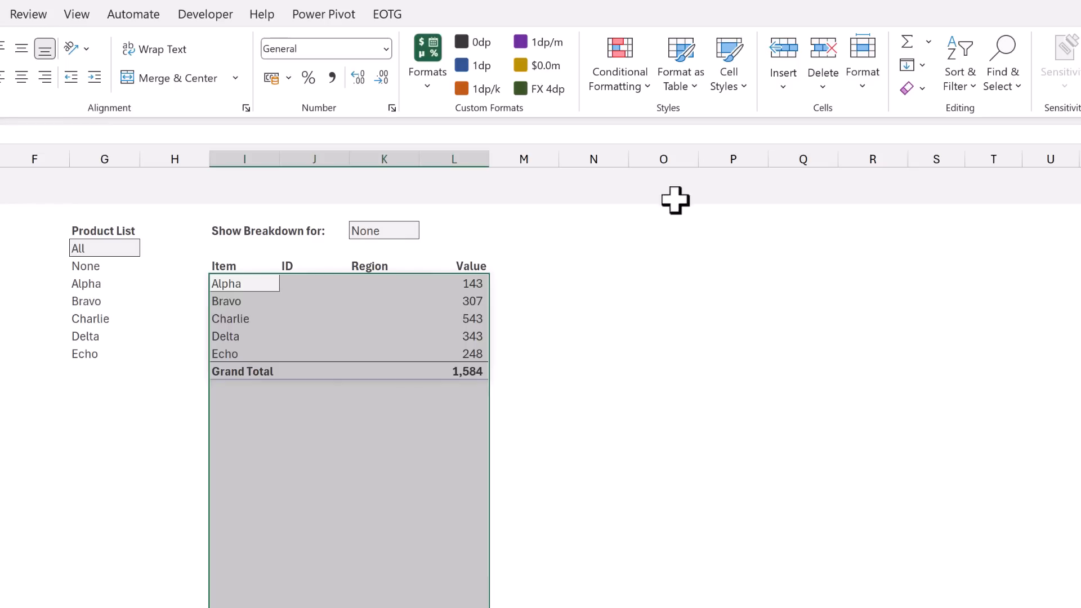
# Create another formula-based conditional formatting rule for the selected summary range with the condition =$J6<>""
pyautogui.click(629, 90)
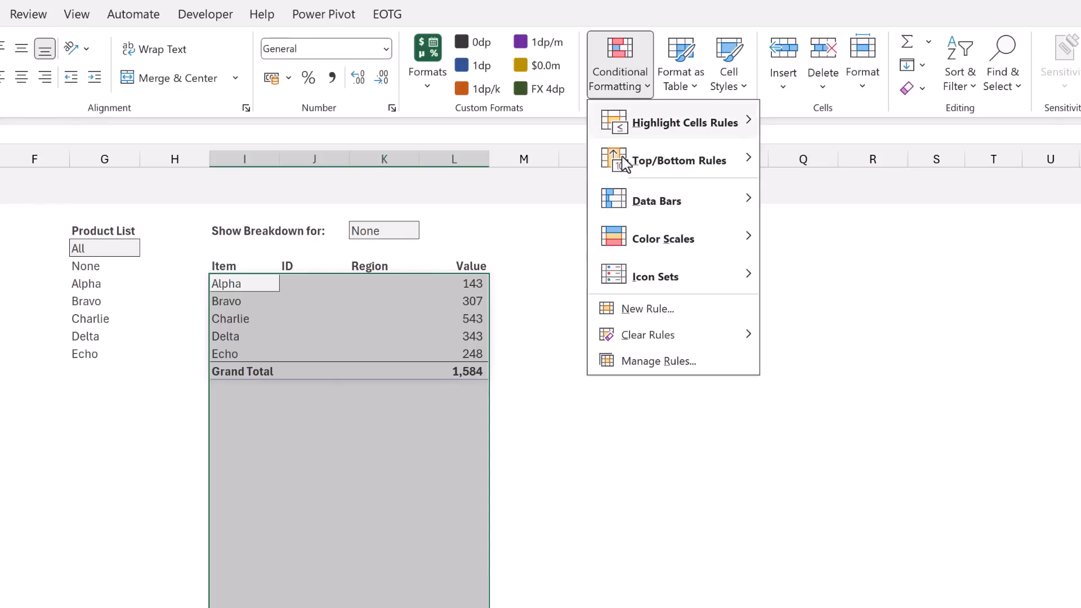
pyautogui.click(641, 314)
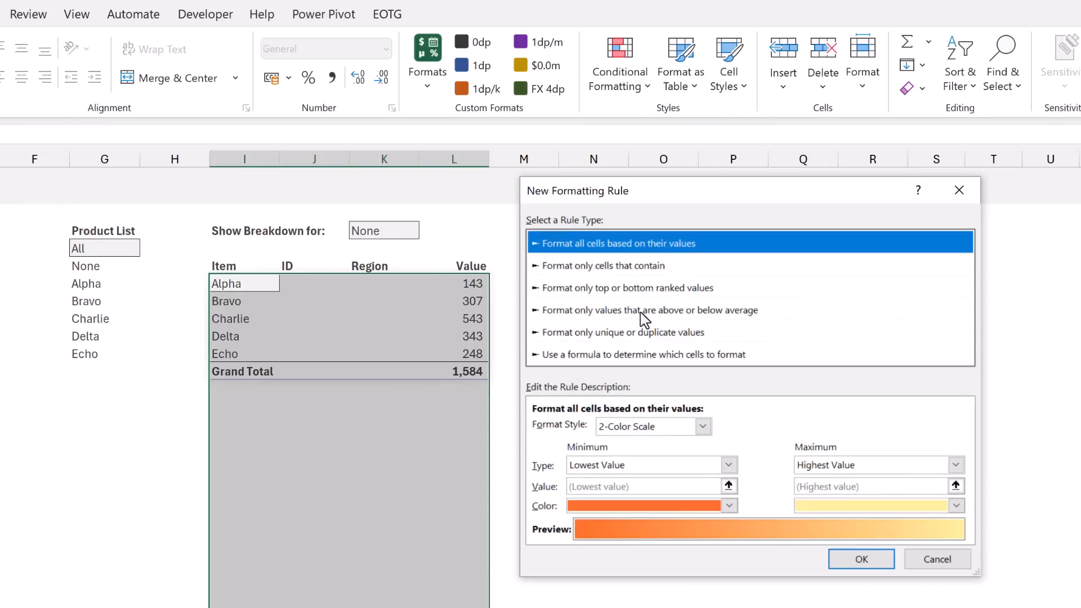
pyautogui.click(616, 354)
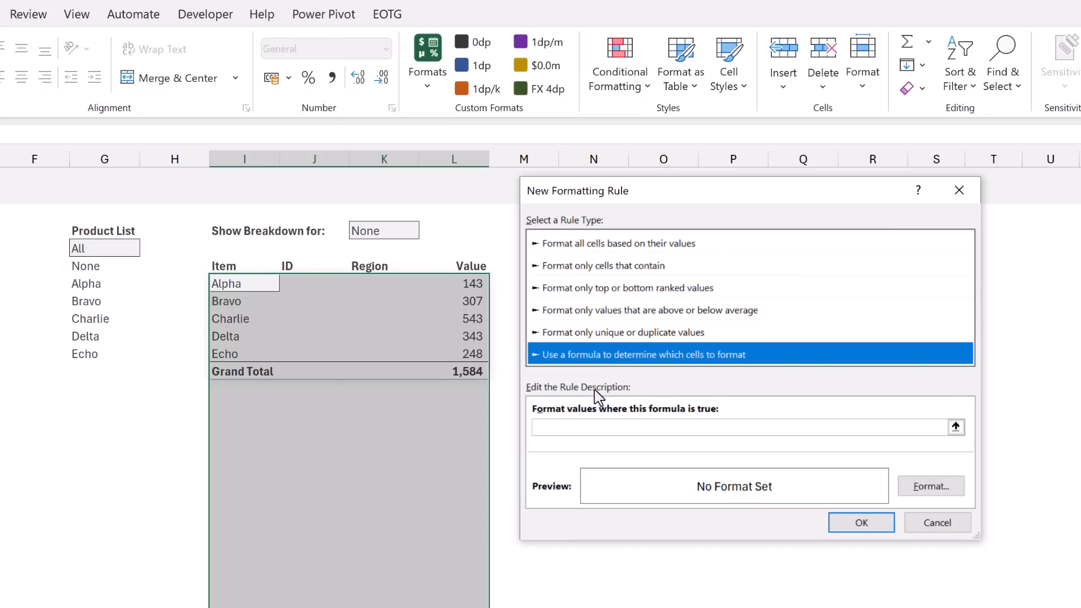
pyautogui.click(575, 428)
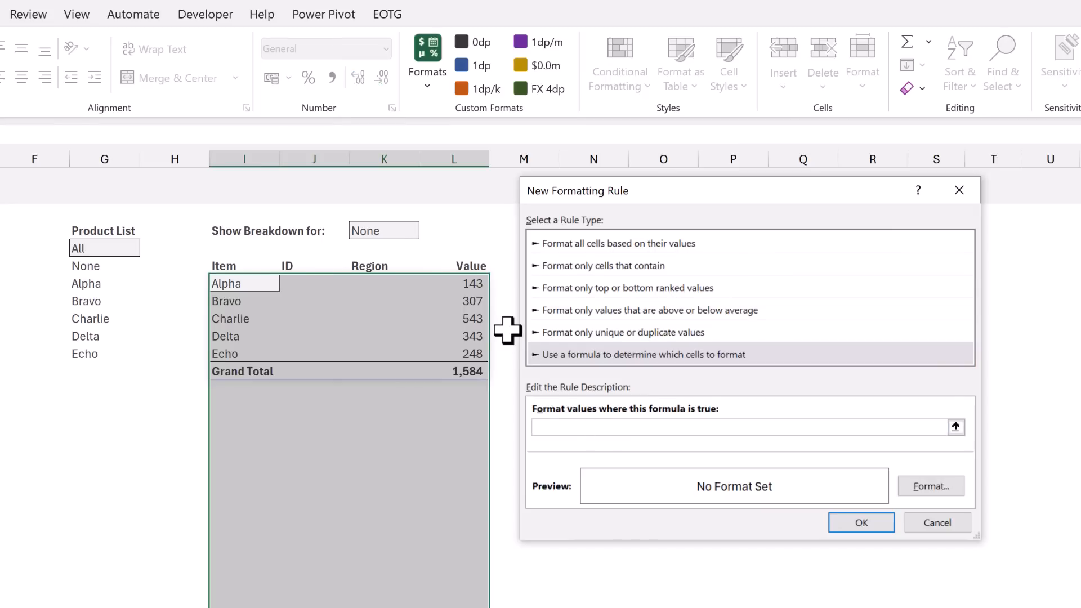
pyautogui.write('=$J6<>""')
# Give the breakdown row rule a very light grey fill and a dark grey font colour
pyautogui.click(931, 485)
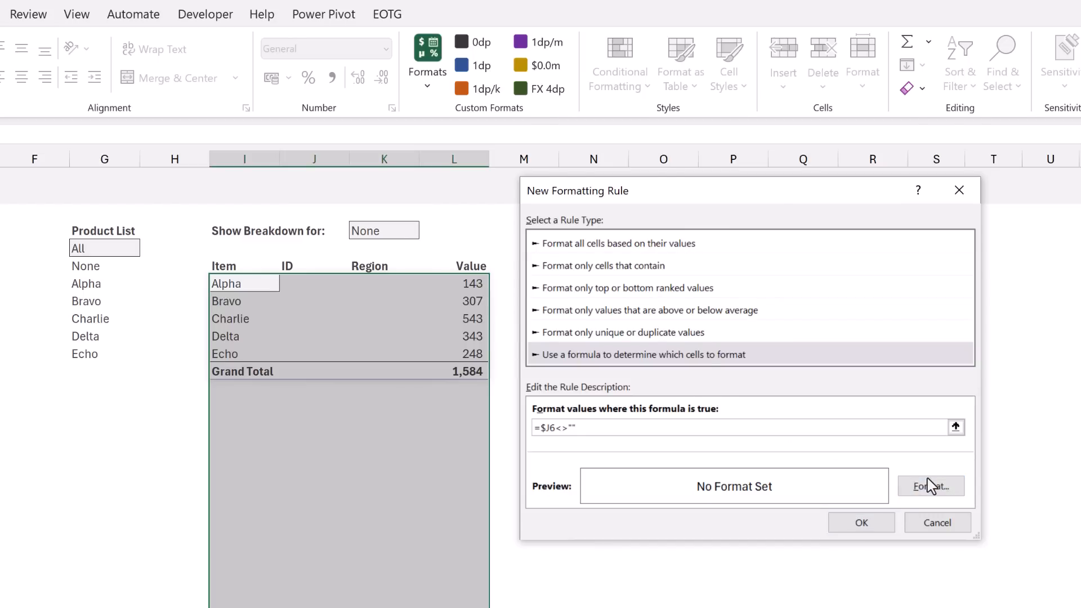
pyautogui.click(717, 145)
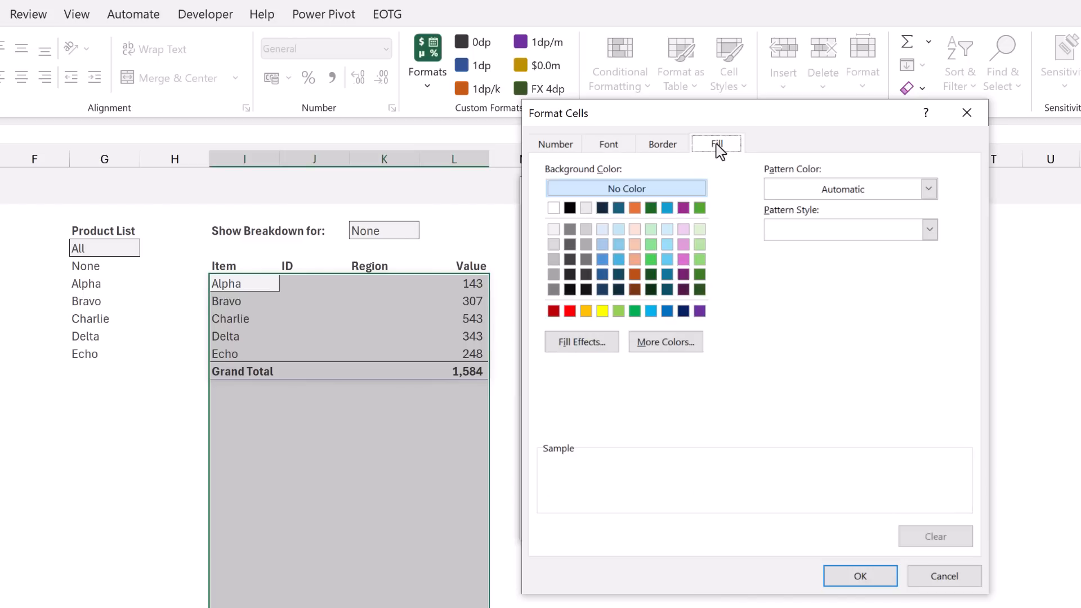
pyautogui.click(553, 230)
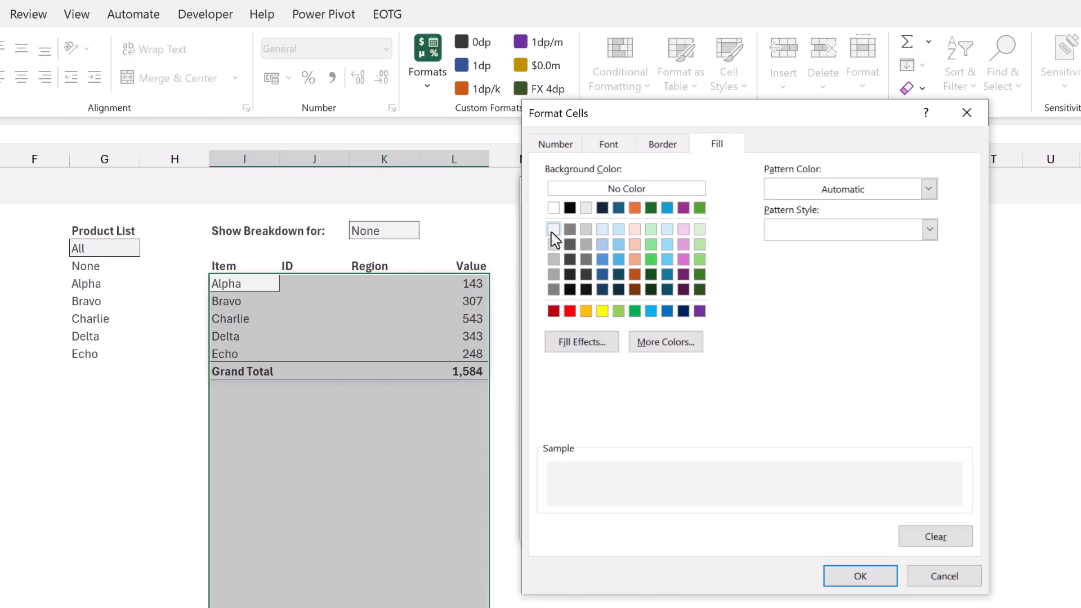
pyautogui.click(613, 148)
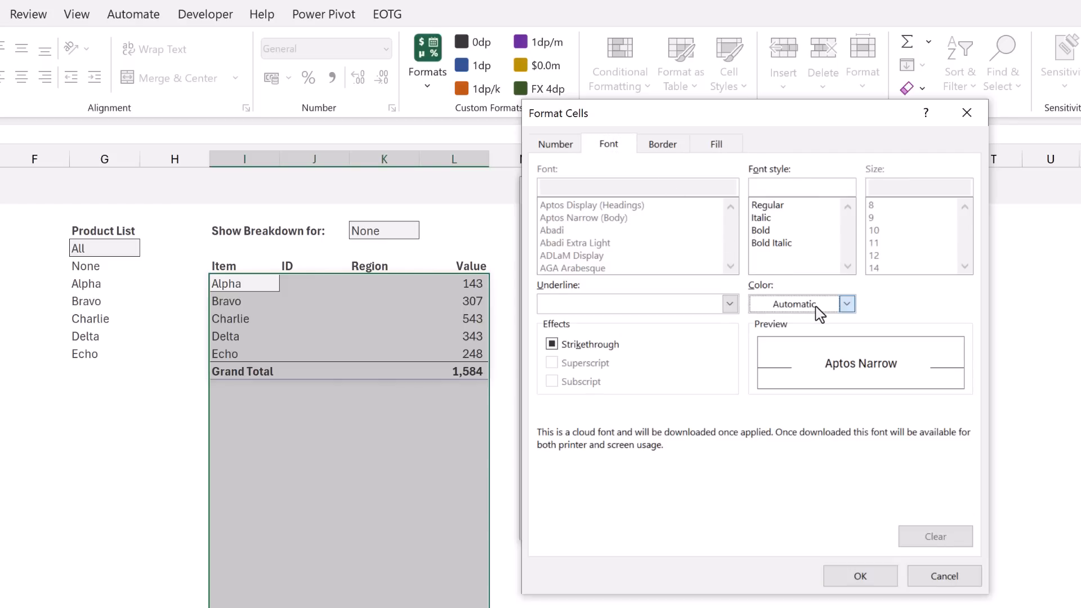
pyautogui.click(845, 303)
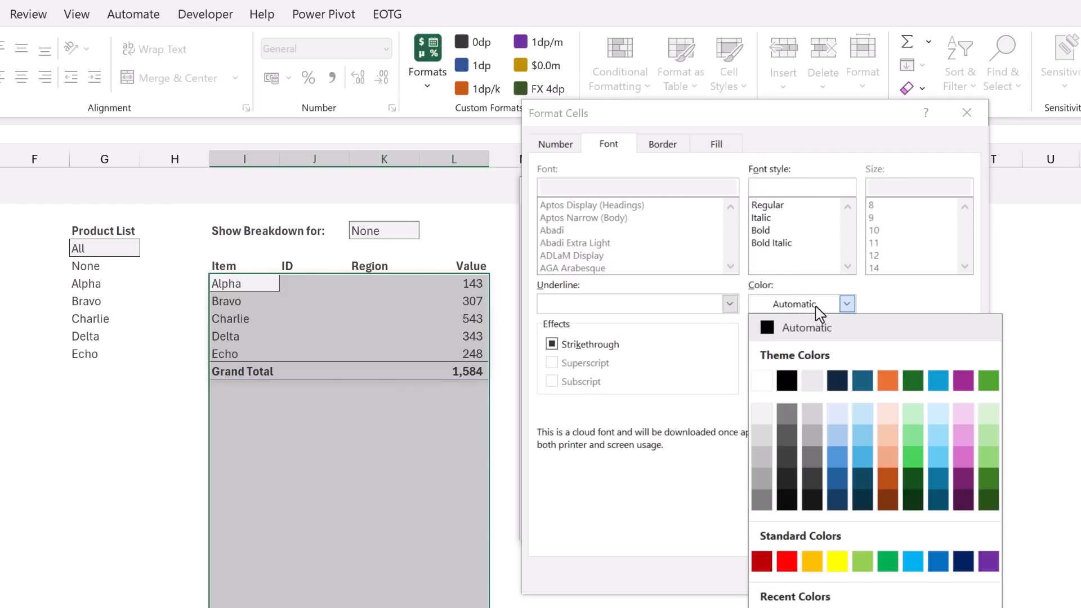
pyautogui.click(792, 459)
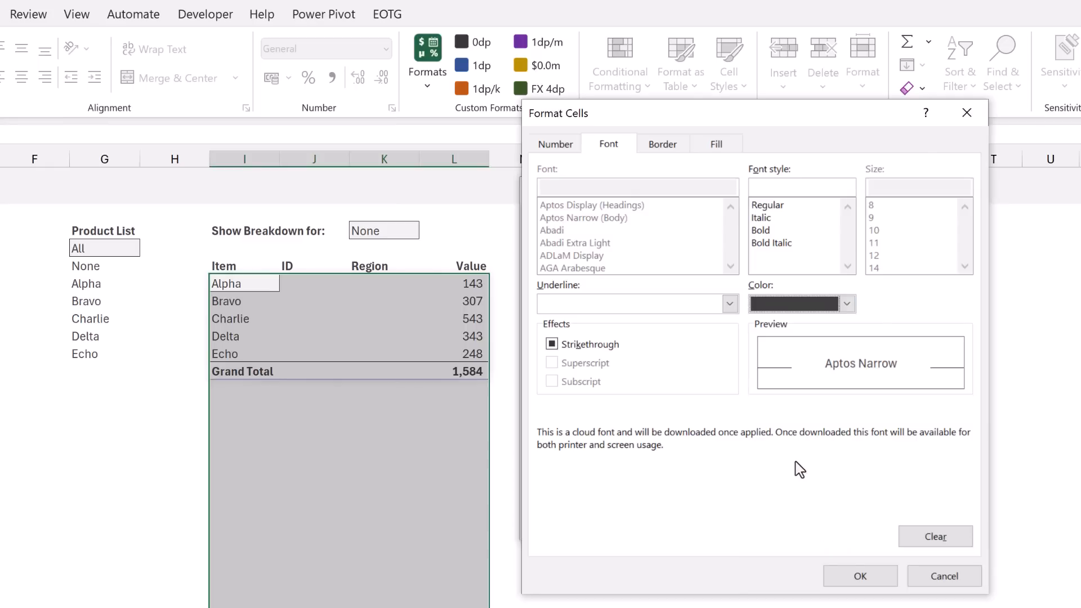
# Set the rule's custom number format to #,##0_);(#,##0);-_) for positive, negative and zero values
pyautogui.click(562, 149)
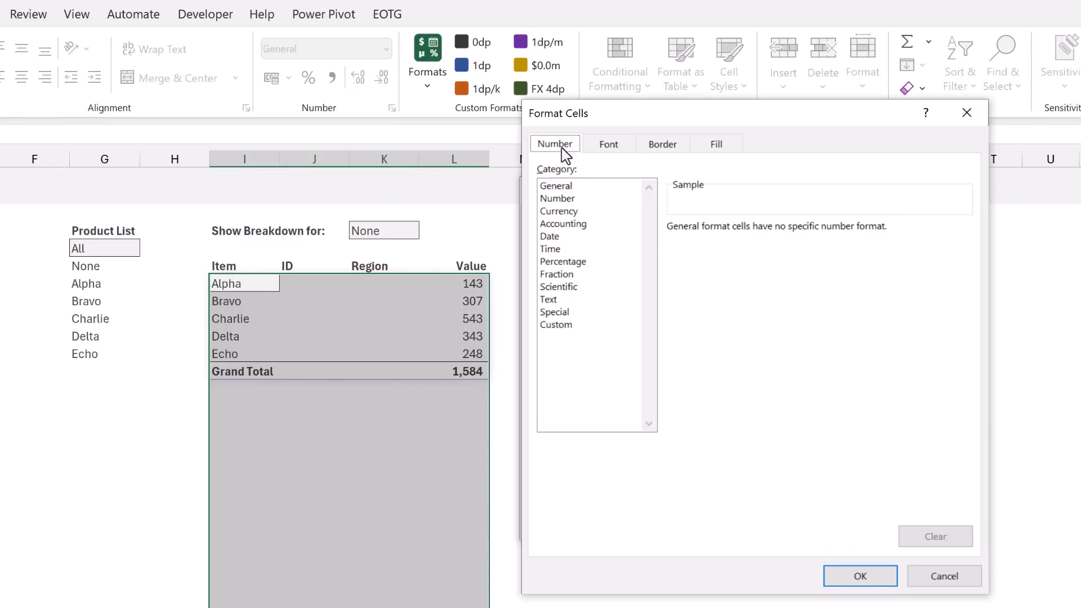
pyautogui.click(556, 326)
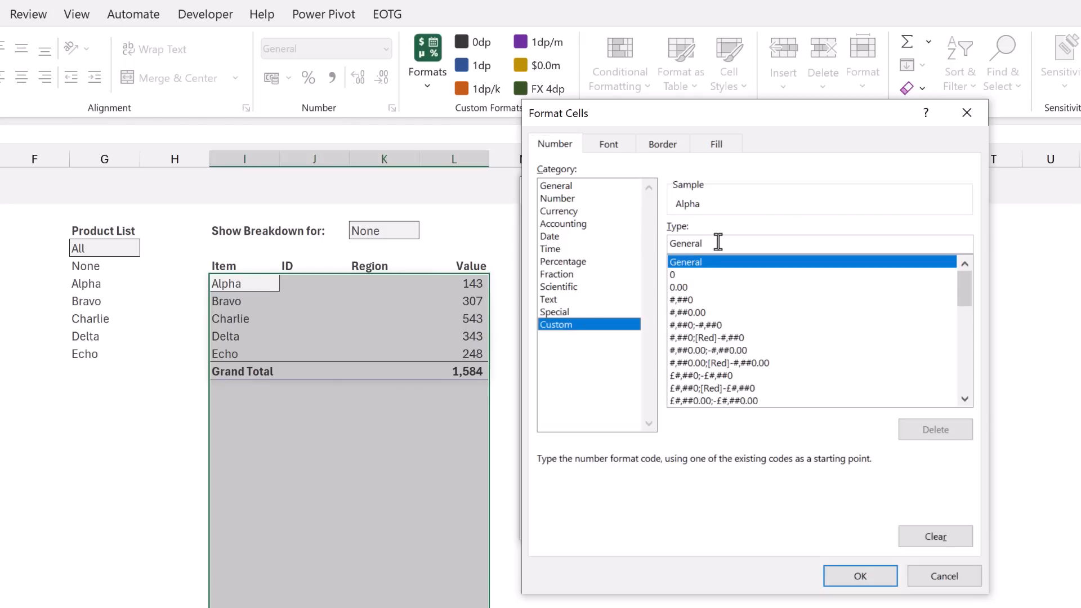
pyautogui.moveTo(717, 242); pyautogui.dragTo(669, 188)
pyautogui.press('Delete')
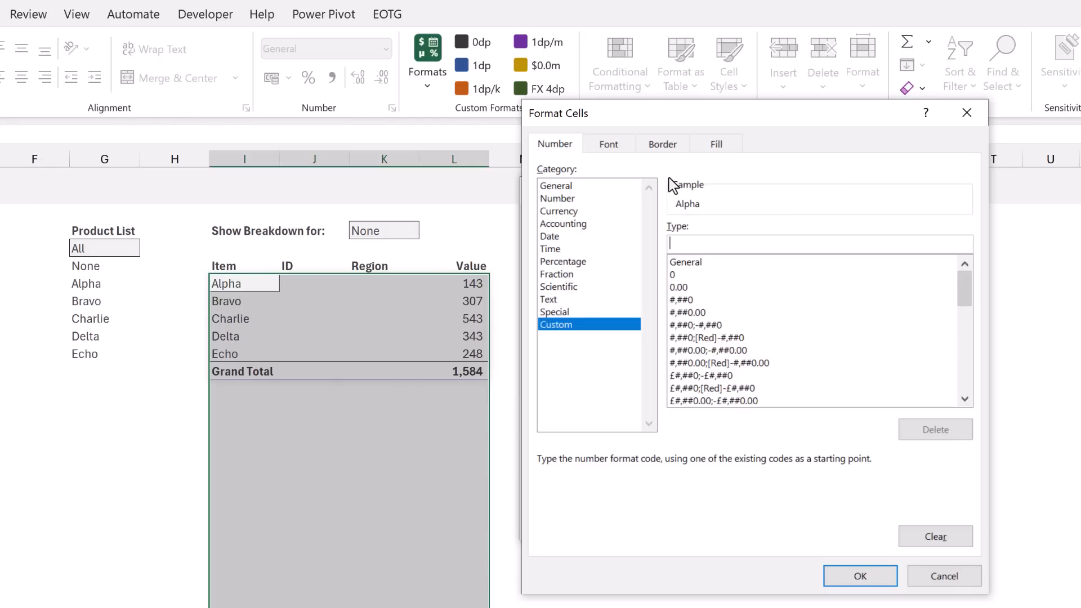
pyautogui.write('#,##0')
pyautogui.write('_);')
pyautogui.write('(#,##0);')
pyautogui.write('-_)')
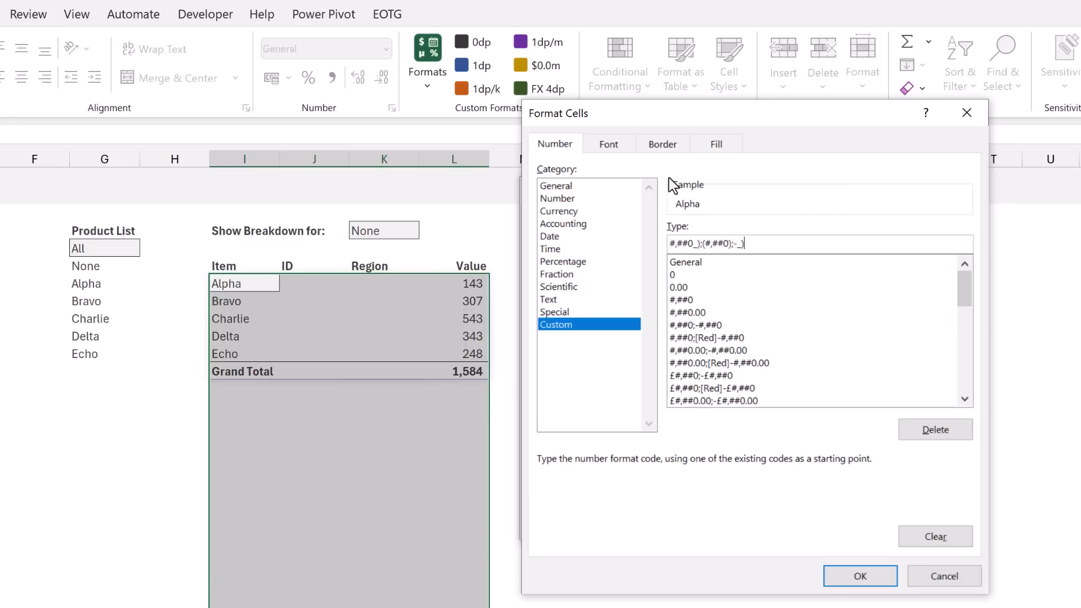
# Add a text section of four spaces and @ to the custom number format, and apply the rule to the range
pyautogui.write(';    @')
pyautogui.click(858, 574)
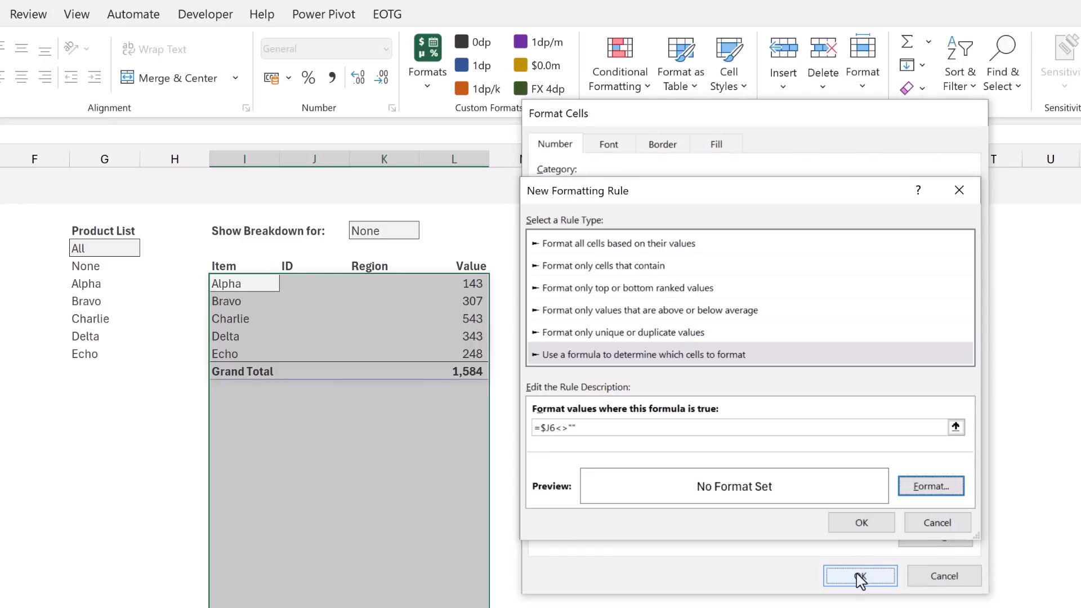
pyautogui.click(857, 530)
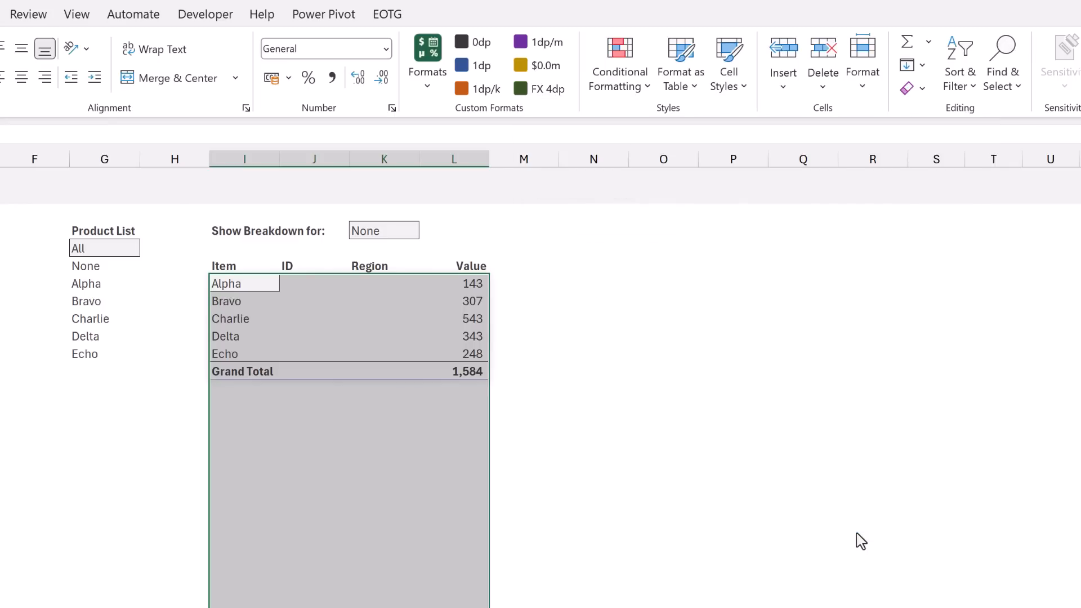
# Test the breakdown formatting by setting K3 to Bravo, Delta and All, and return the selection to None
pyautogui.click(405, 230)
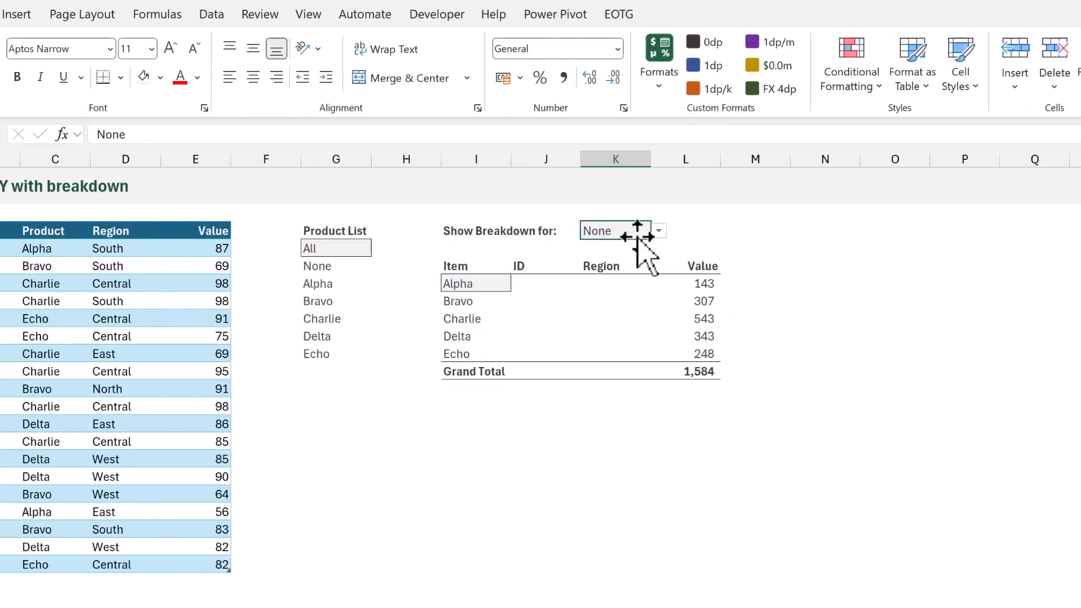
pyautogui.click(767, 232)
pyautogui.click(736, 290)
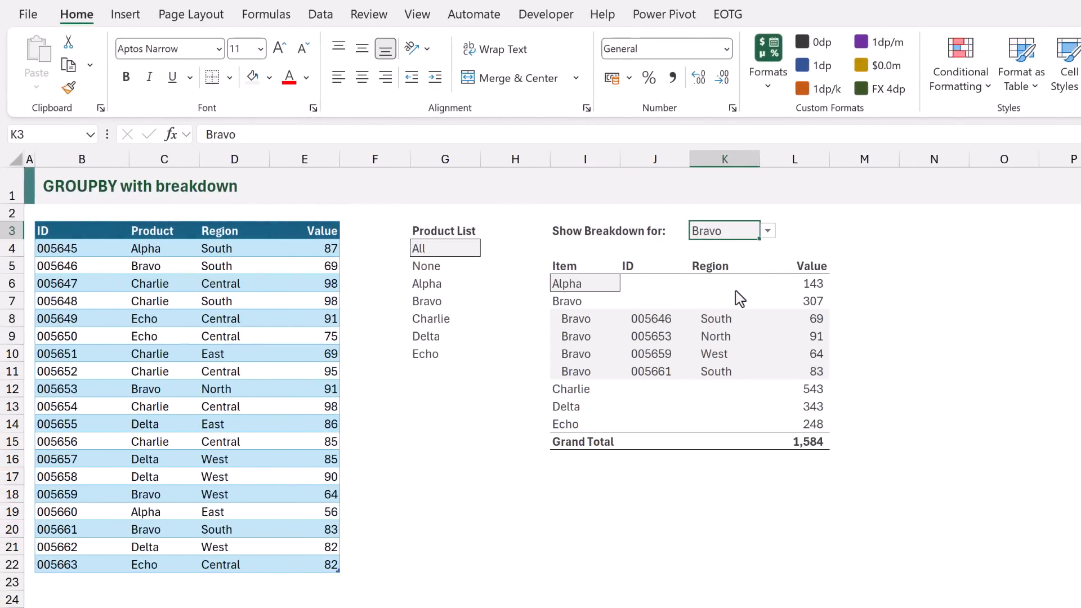
pyautogui.click(767, 232)
pyautogui.click(736, 326)
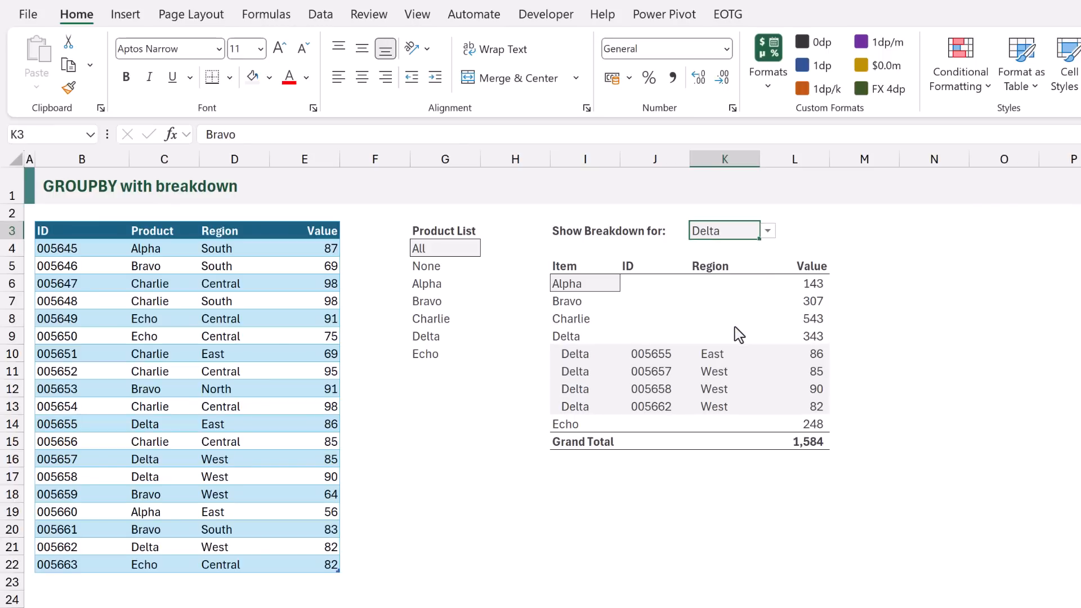
pyautogui.click(769, 233)
pyautogui.click(743, 247)
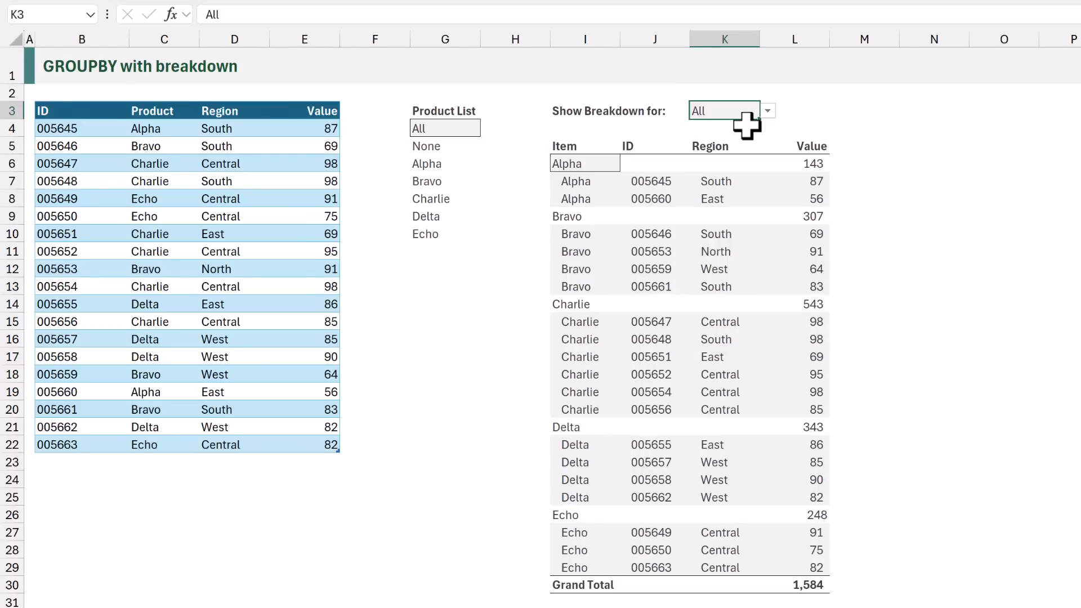
pyautogui.click(768, 111)
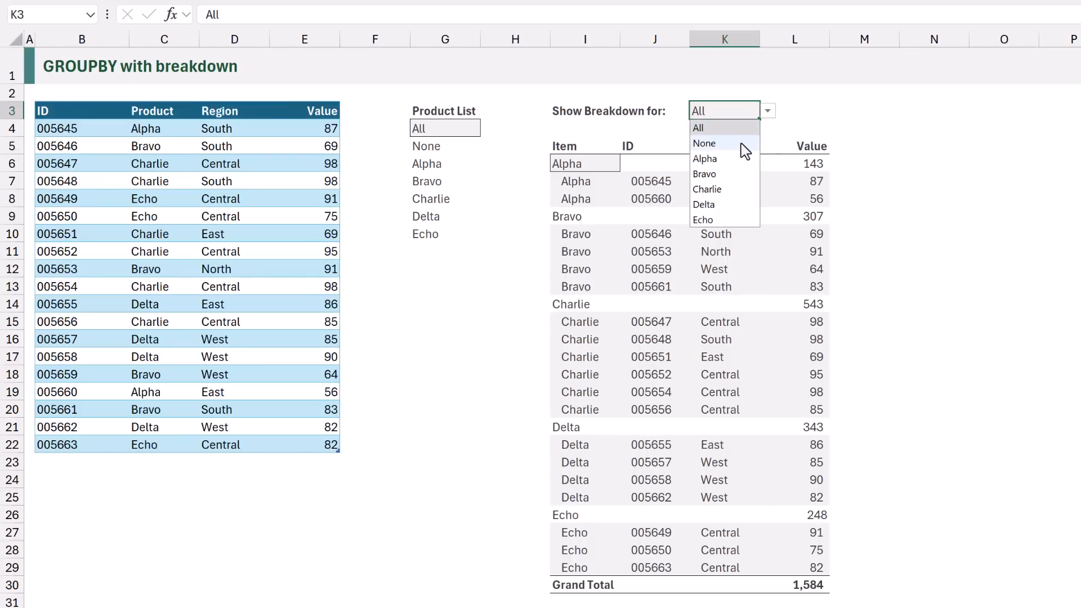
pyautogui.click(742, 145)
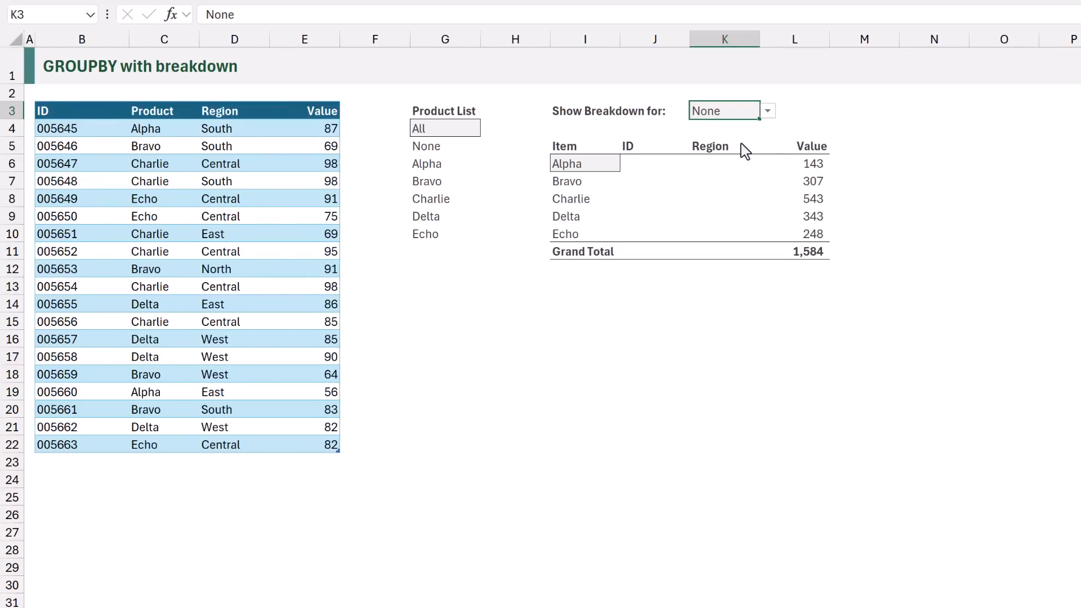